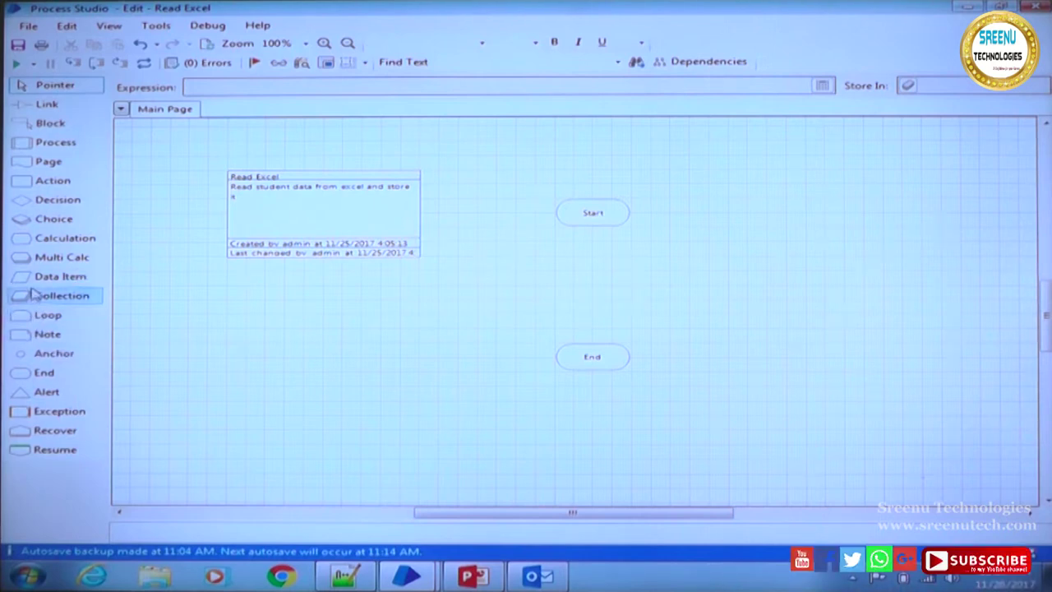
# Add two data items side by side below the process information box and name the first one Loop Counter
pyautogui.moveTo(30, 282); pyautogui.dragTo(271, 316)
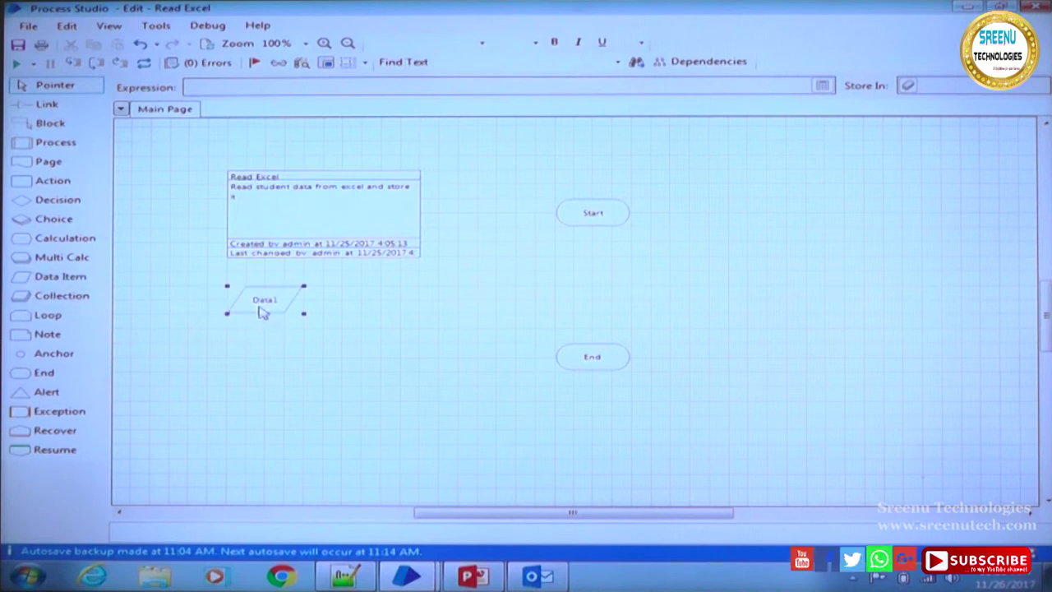
pyautogui.moveTo(29, 281); pyautogui.dragTo(383, 306)
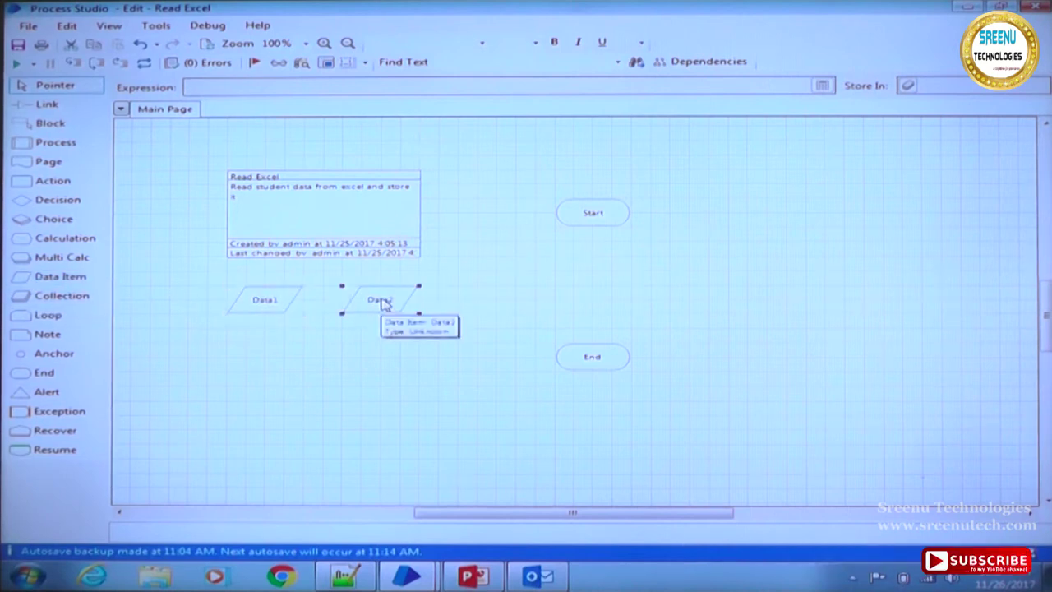
pyautogui.doubleClick(274, 303)
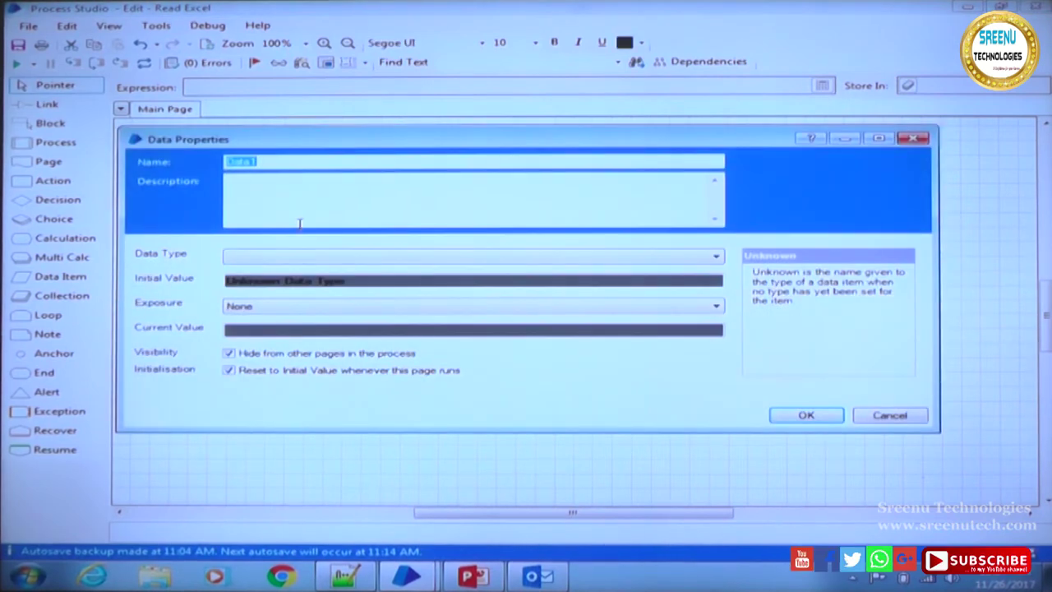
pyautogui.write('Coun')
pyautogui.press('BackSpace')
pyautogui.press('BackSpace')
pyautogui.press('BackSpace')
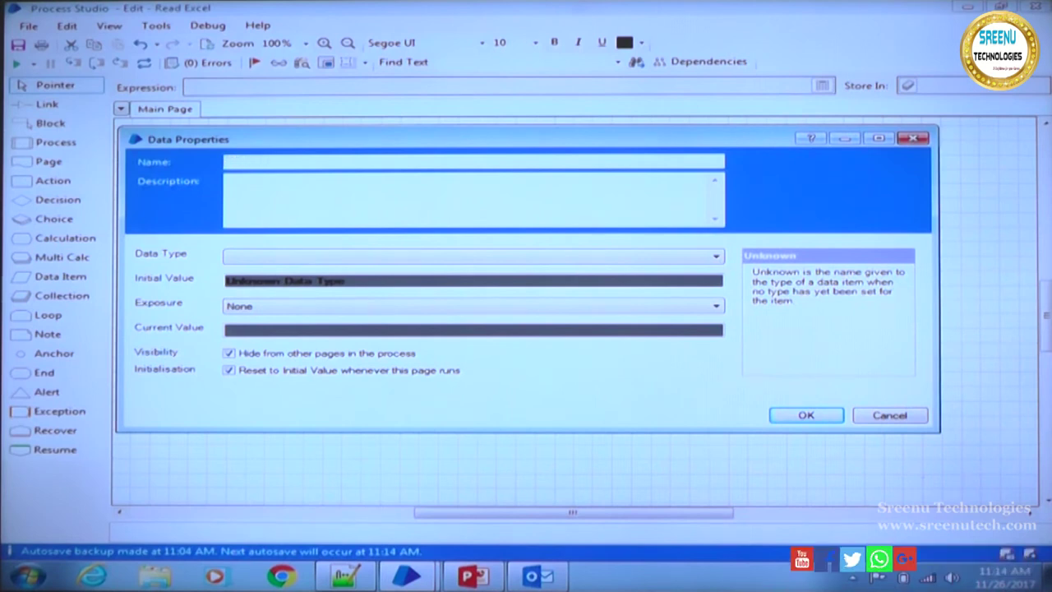
pyautogui.write('Loop ')
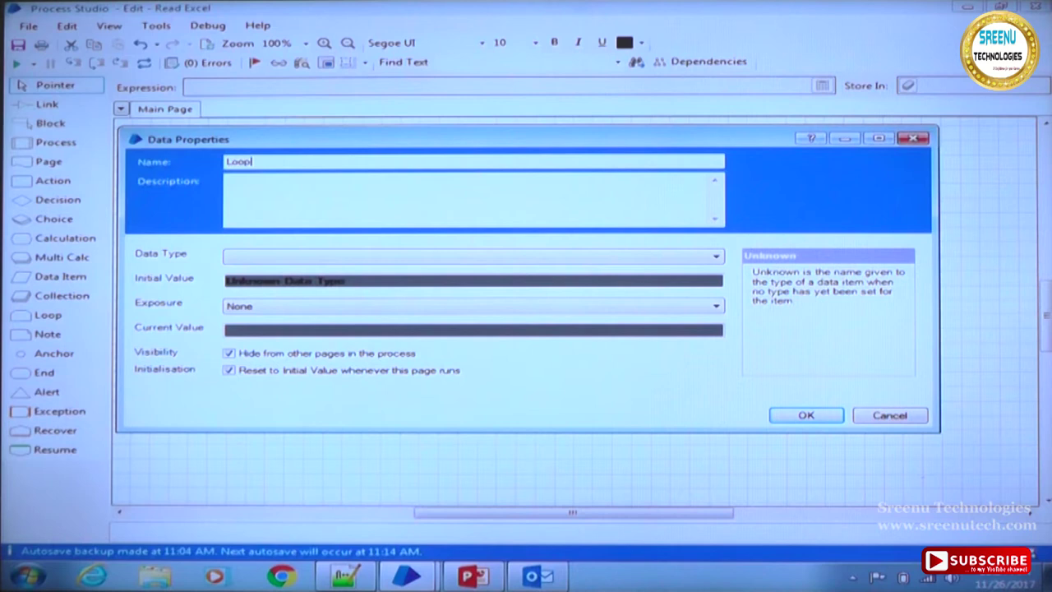
pyautogui.write('Count')
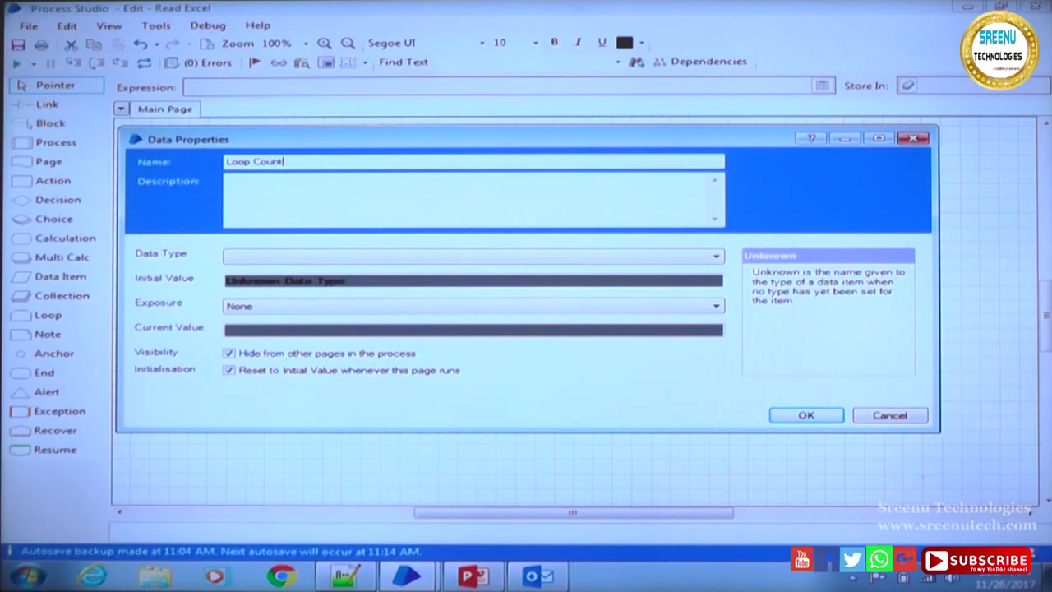
pyautogui.write('er')
# Give the Loop Counter data item the Number data type and an initial value of 0
pyautogui.click(348, 260)
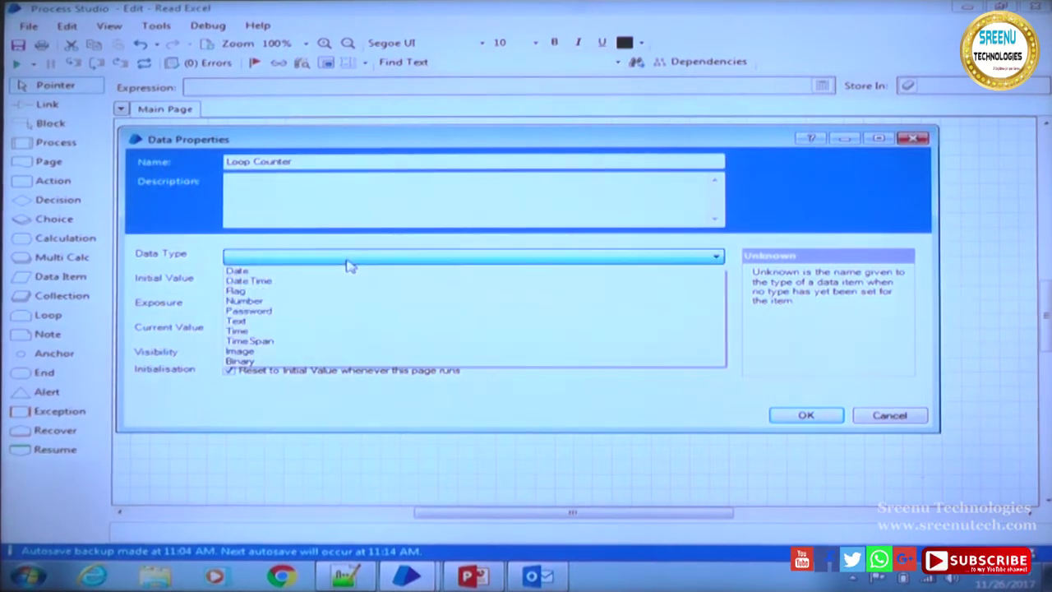
pyautogui.click(333, 301)
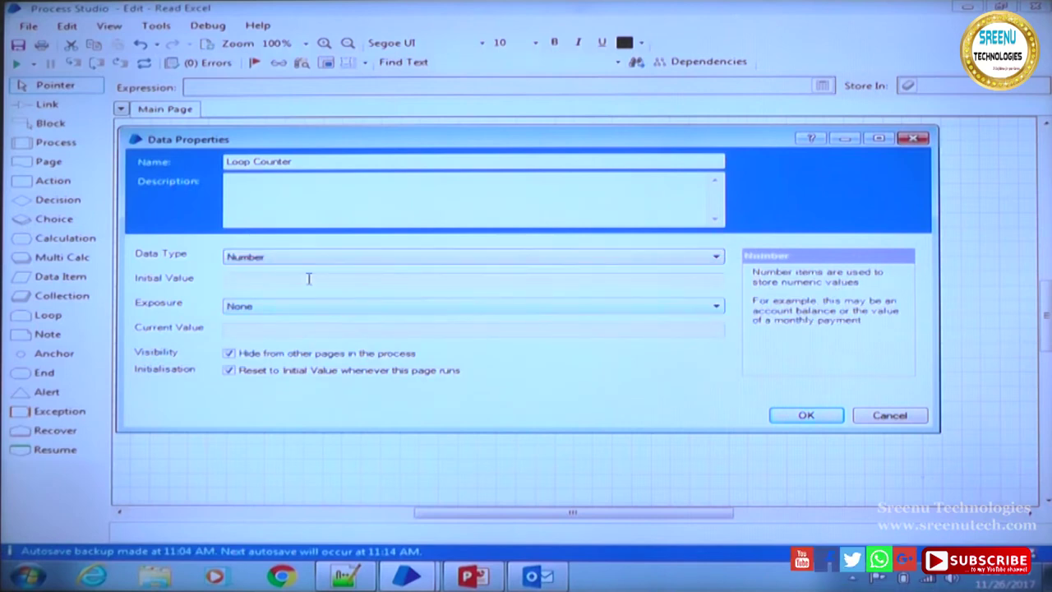
pyautogui.click(308, 279)
pyautogui.write('0')
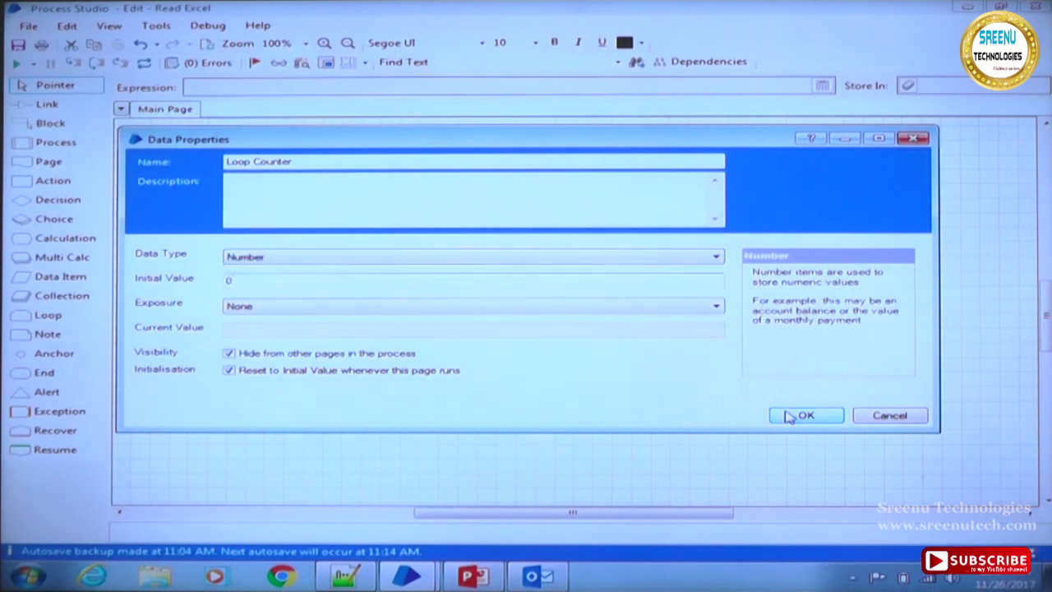
pyautogui.click(804, 416)
# Enlarge the Loop Counter shape on the diagram and set its font size to 15
pyautogui.moveTo(304, 313); pyautogui.dragTo(323, 328)
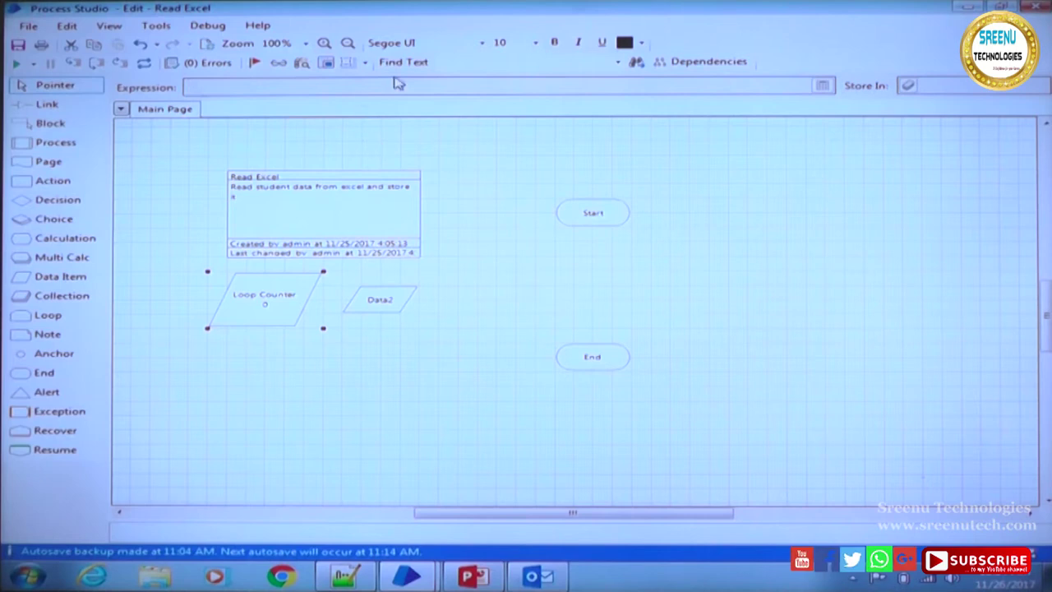
pyautogui.click(535, 43)
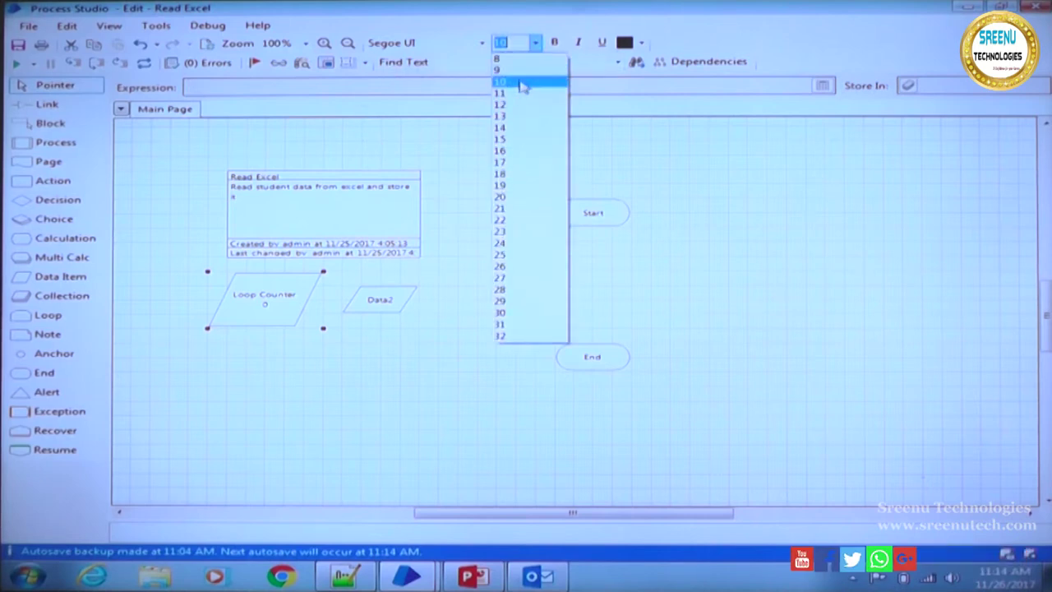
pyautogui.click(520, 141)
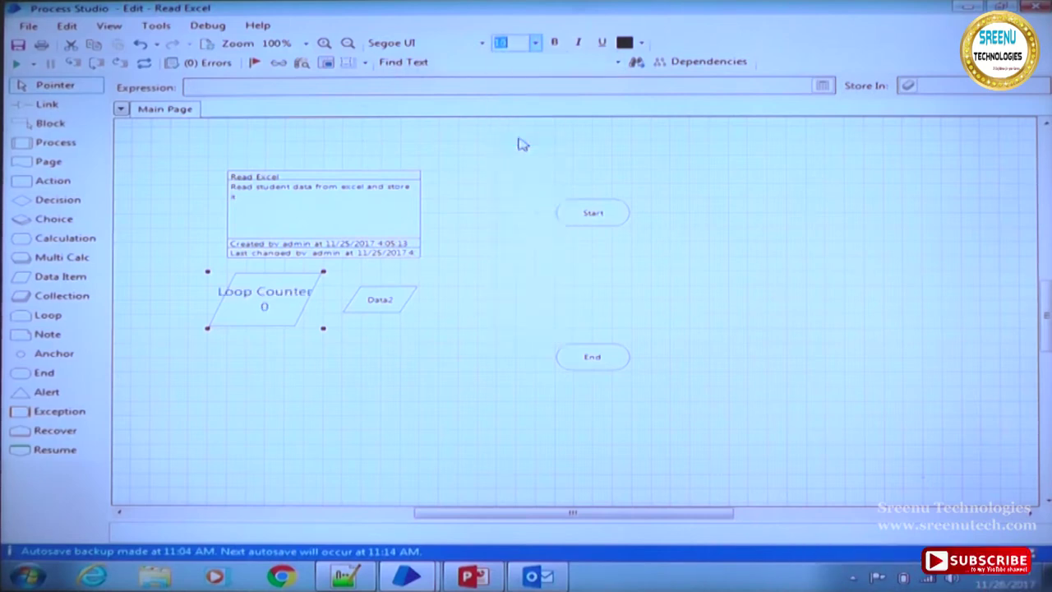
# Delete the unused Data2 item and put a copy of the Loop Counter data item in its place
pyautogui.click(398, 298)
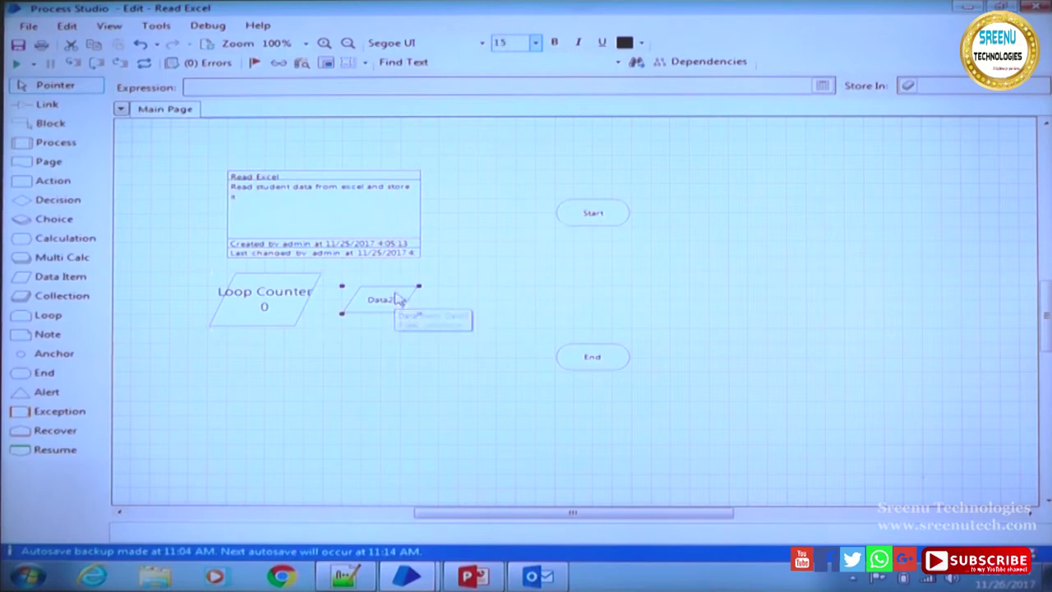
pyautogui.press('Delete')
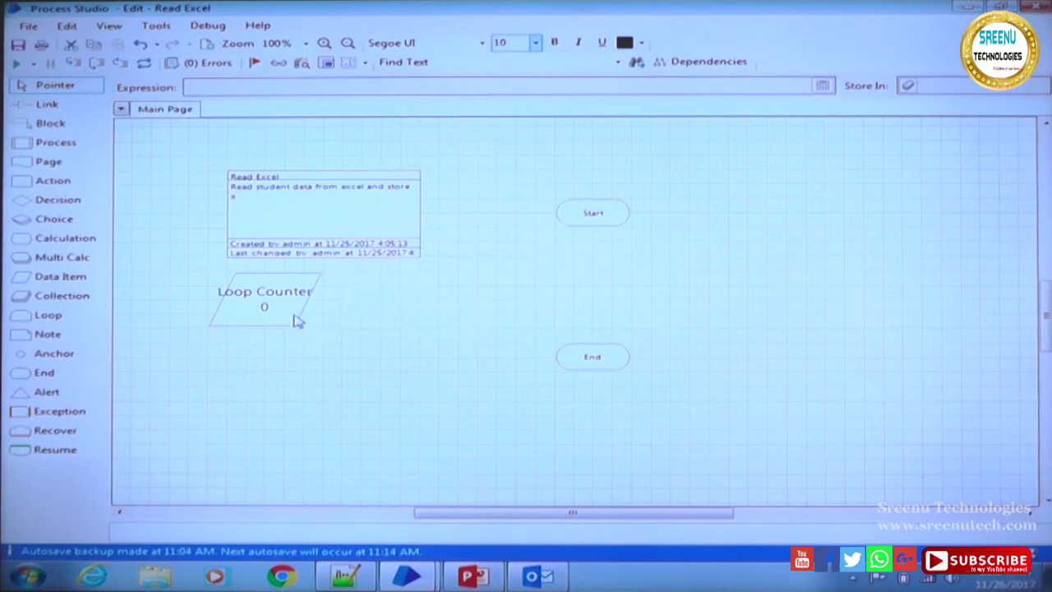
pyautogui.click(297, 320)
pyautogui.moveTo(299, 319); pyautogui.dragTo(325, 317)
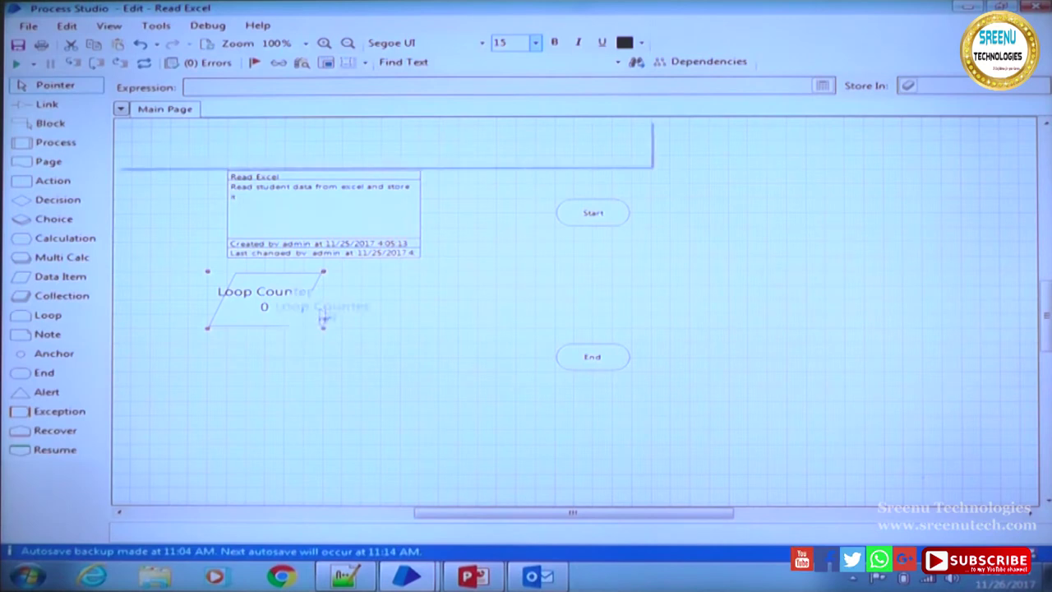
pyautogui.click(401, 308)
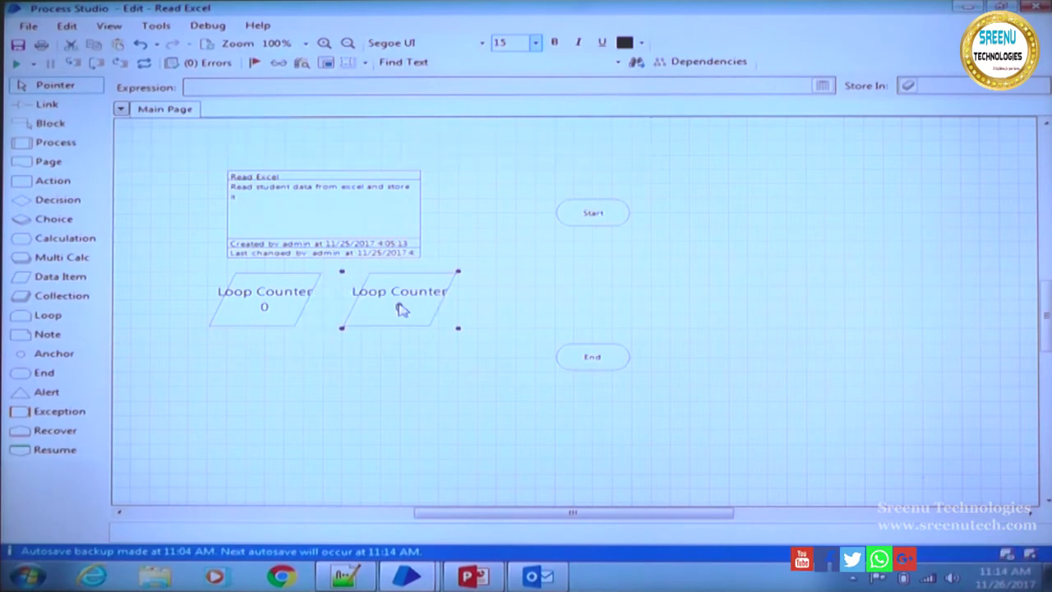
# Rename the copied data item to Loop Max Value in its properties
pyautogui.doubleClick(401, 308)
pyautogui.click(334, 161)
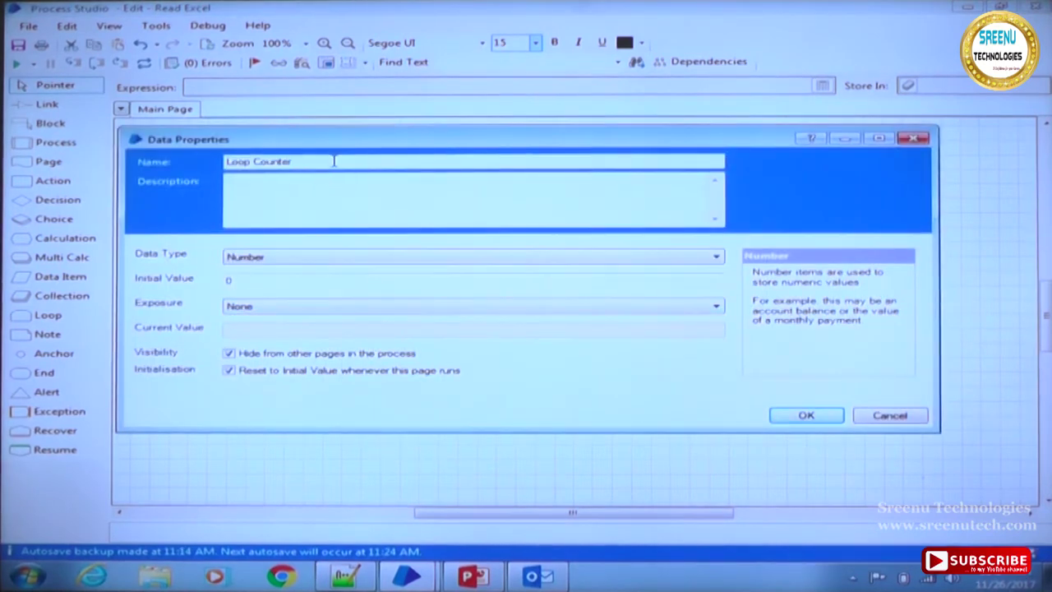
pyautogui.press('BackSpace')
pyautogui.press('BackSpace')
pyautogui.press('BackSpace')
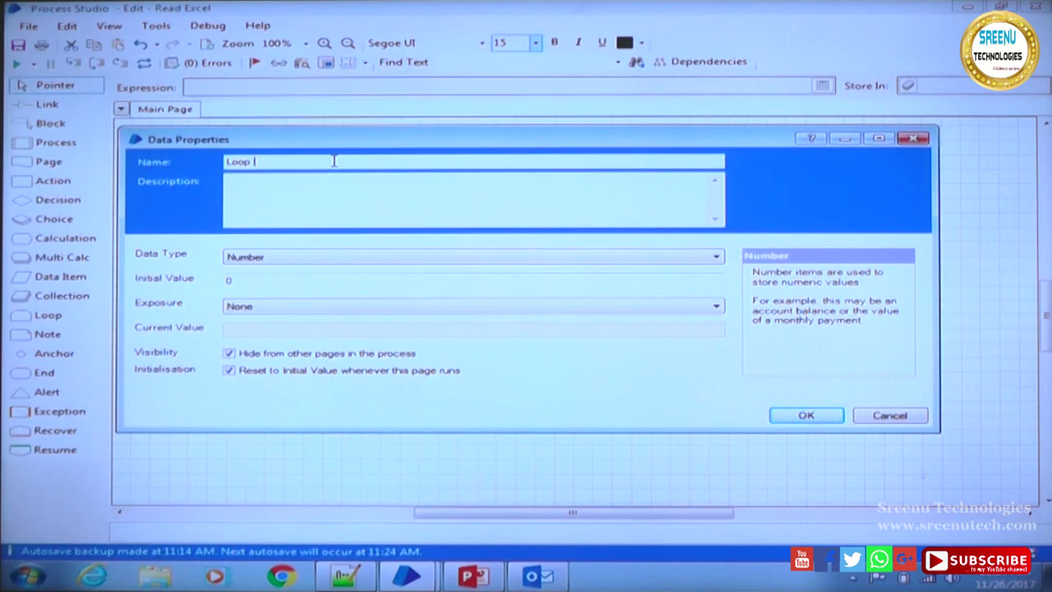
pyautogui.write('Max Valu')
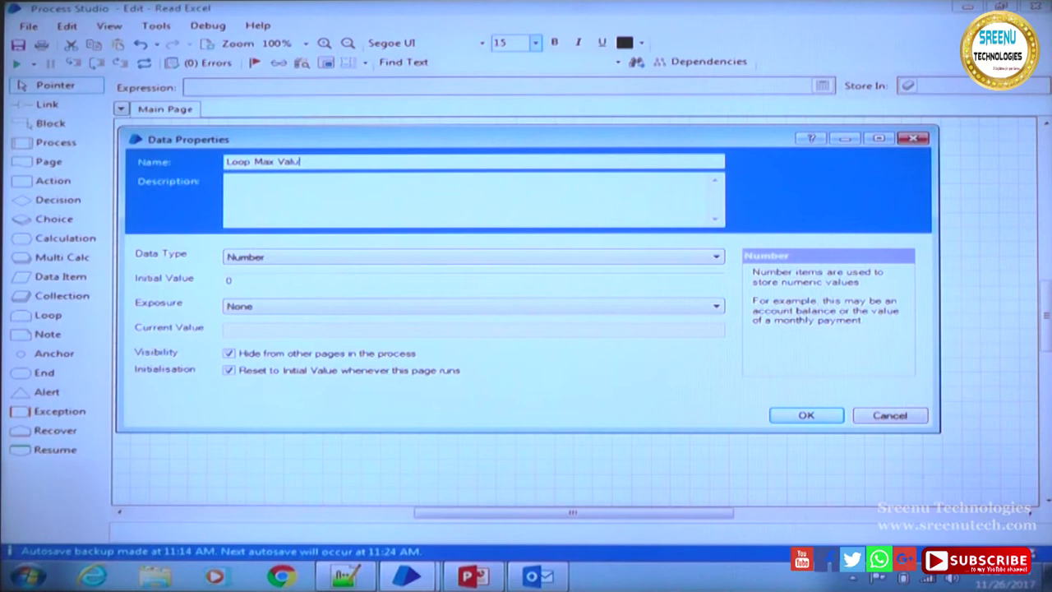
pyautogui.write('e')
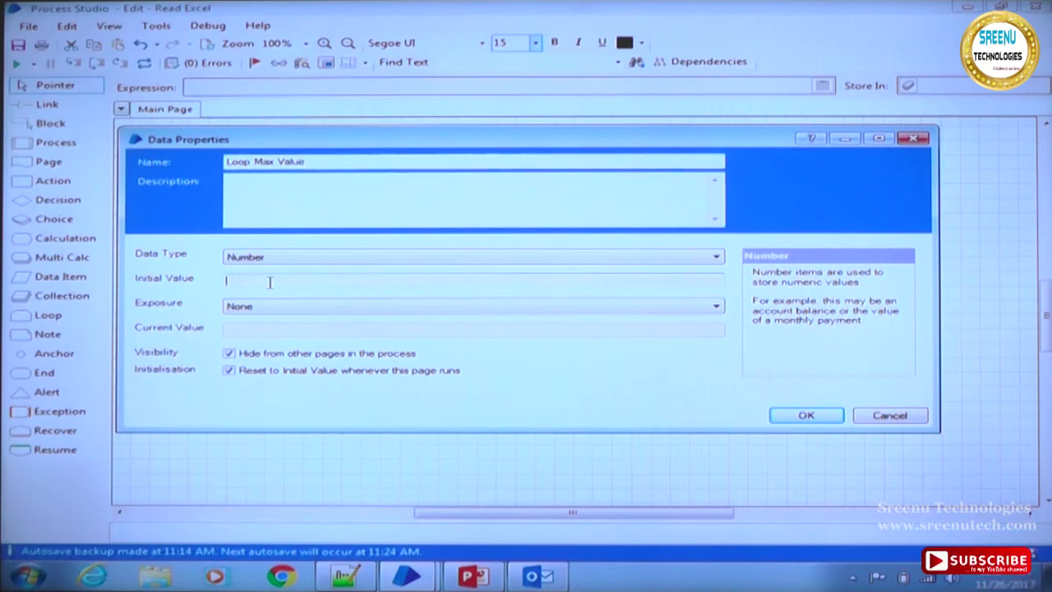
# Set the initial value of the Loop Max Value data item to 5 and accept its properties
pyautogui.write('10')
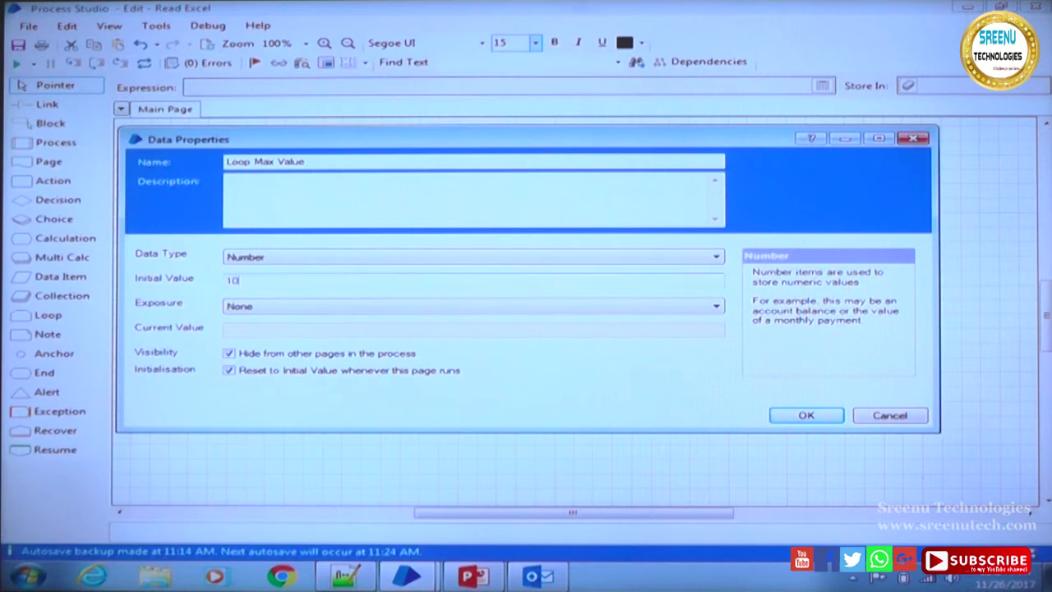
pyautogui.press('BackSpace')
pyautogui.write('5')
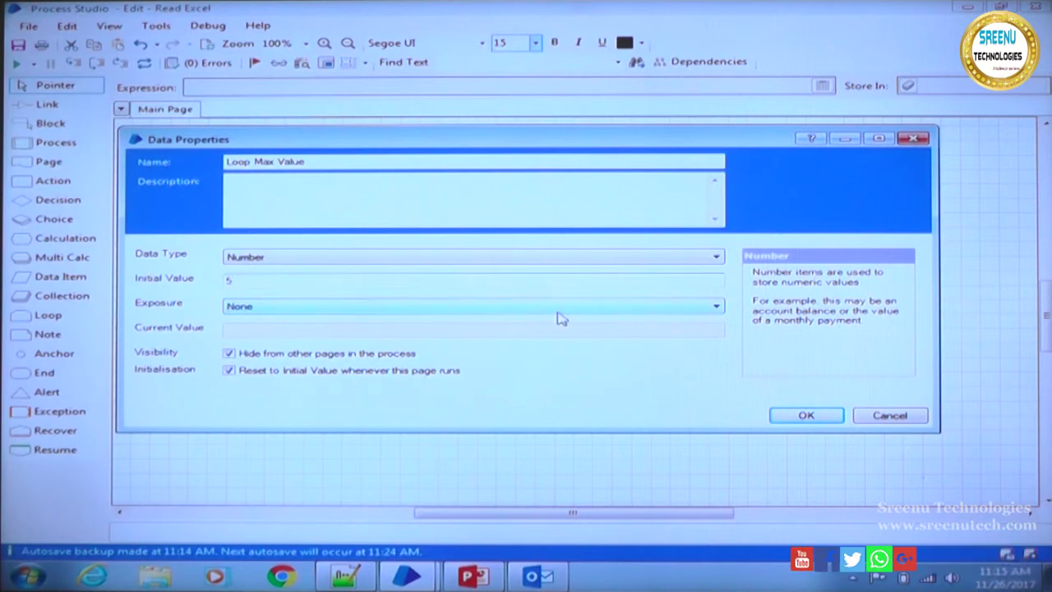
pyautogui.click(810, 417)
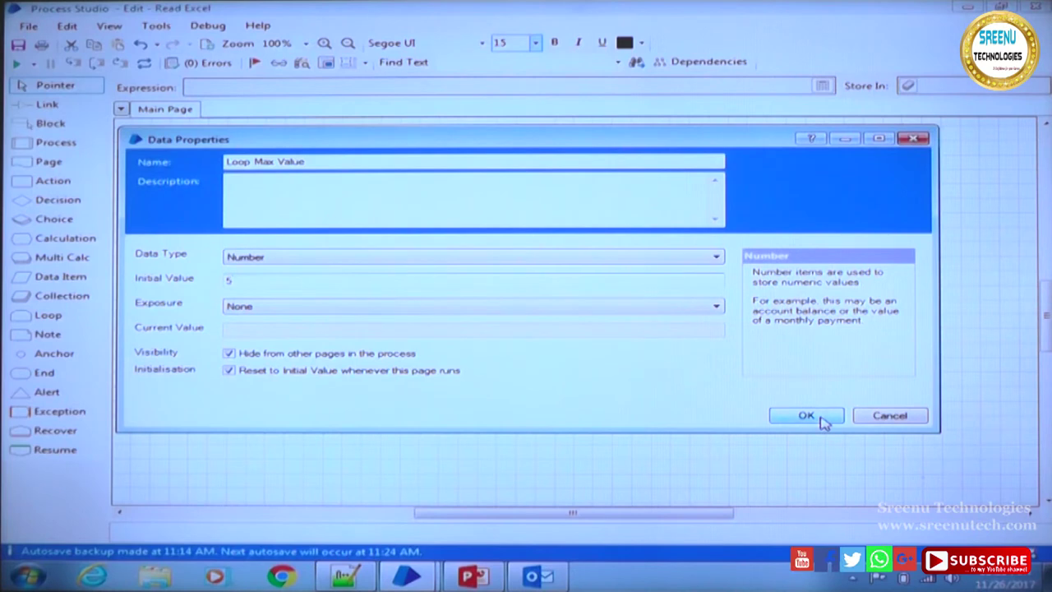
# Move the Loop Max Value data item closer to Loop Counter and clear the selection
pyautogui.click(263, 319)
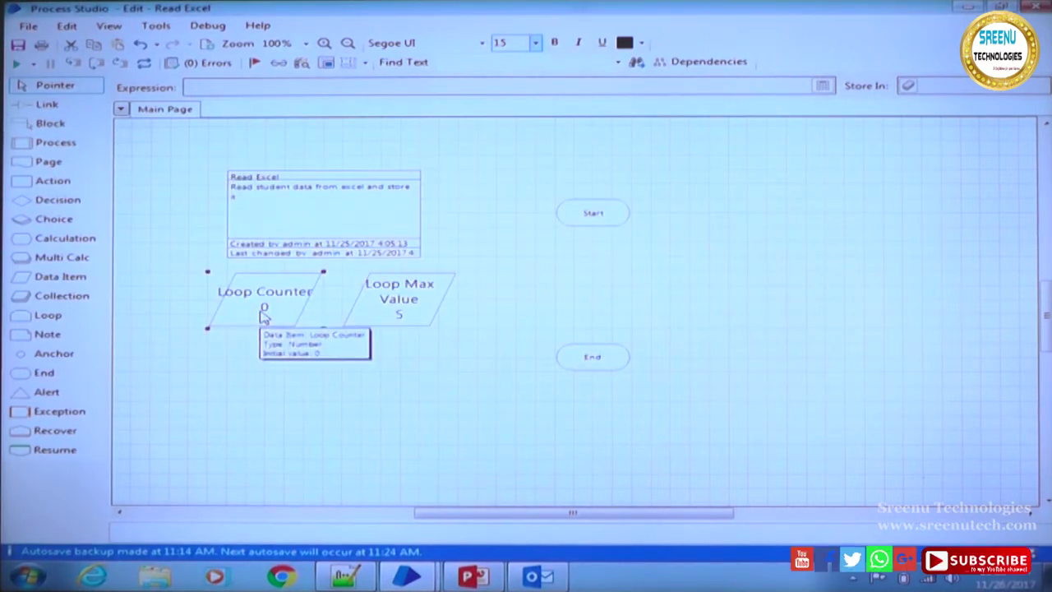
pyautogui.click(400, 320)
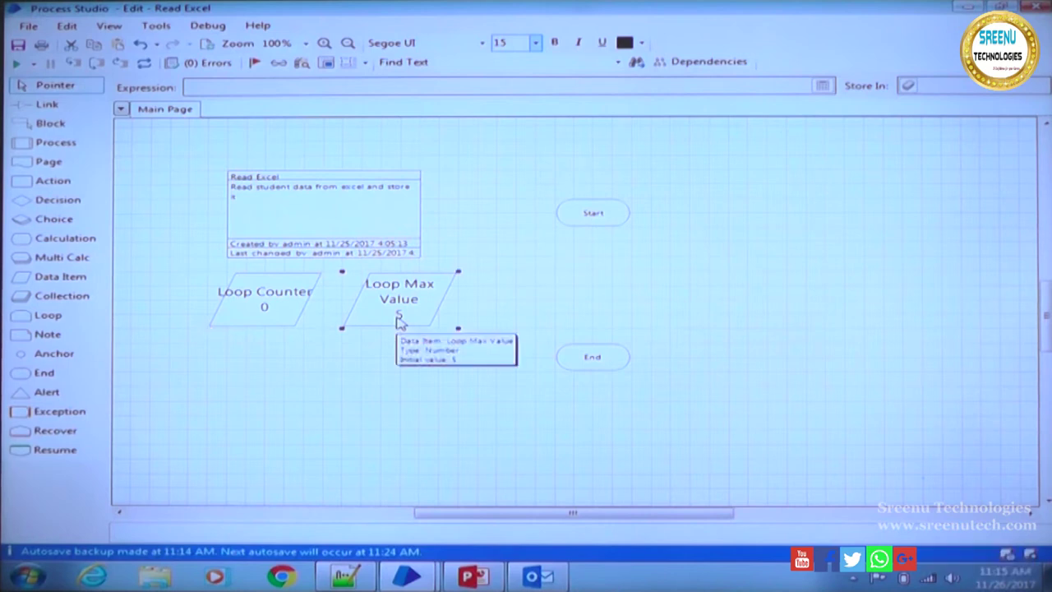
pyautogui.moveTo(390, 319); pyautogui.dragTo(372, 316)
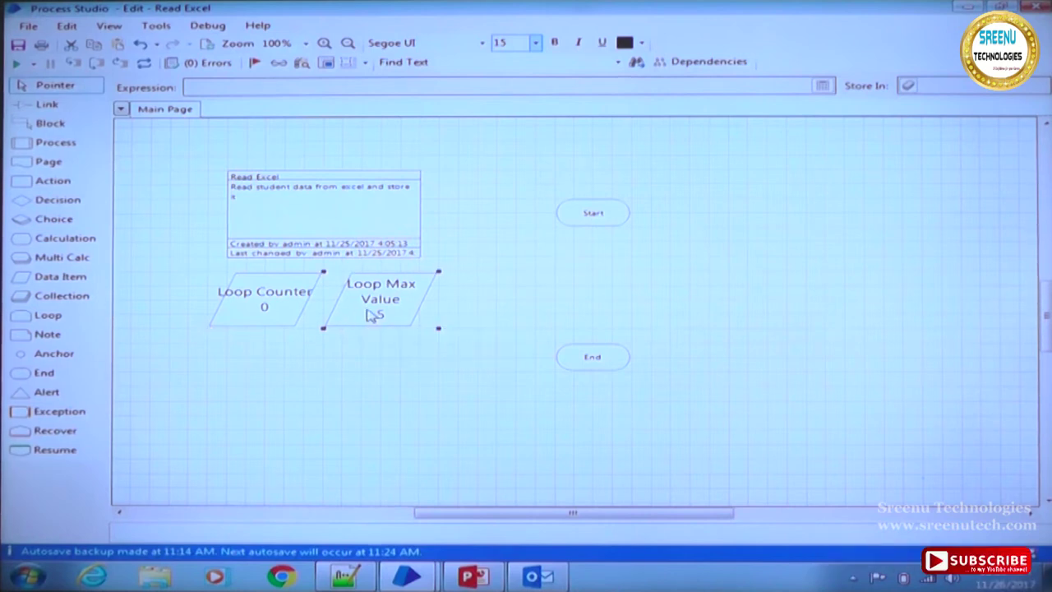
pyautogui.click(500, 294)
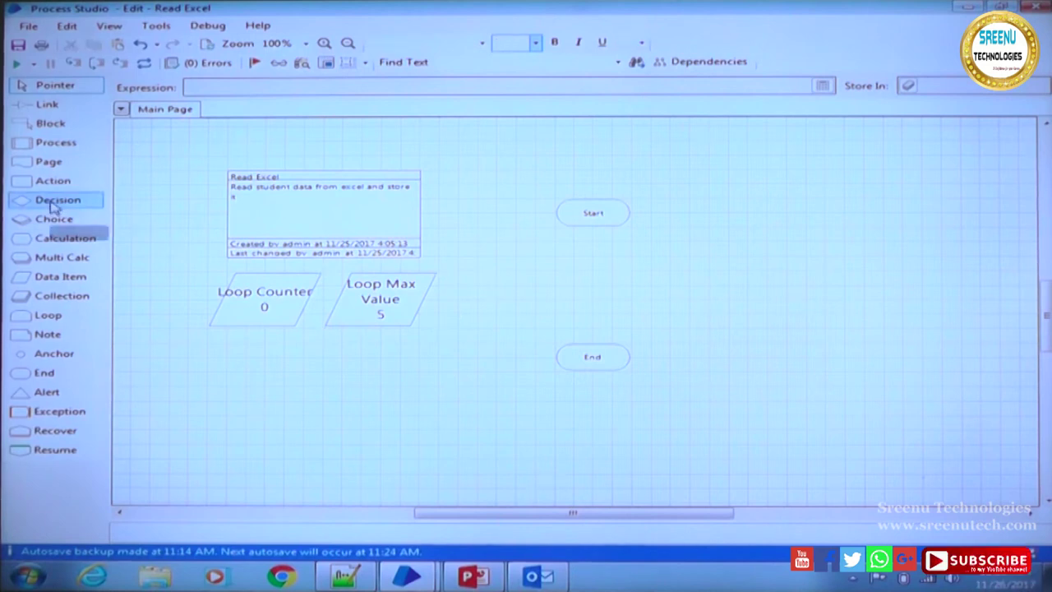
# Add a Calculation stage directly below the Start stage and name it Counter ++
pyautogui.moveTo(25, 240); pyautogui.dragTo(596, 265)
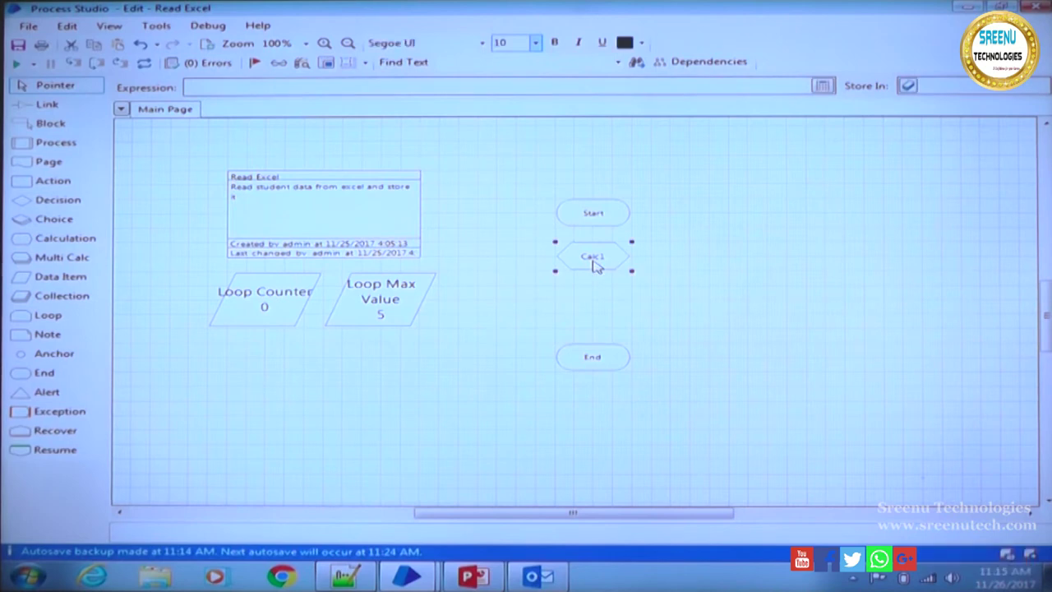
pyautogui.doubleClick(596, 266)
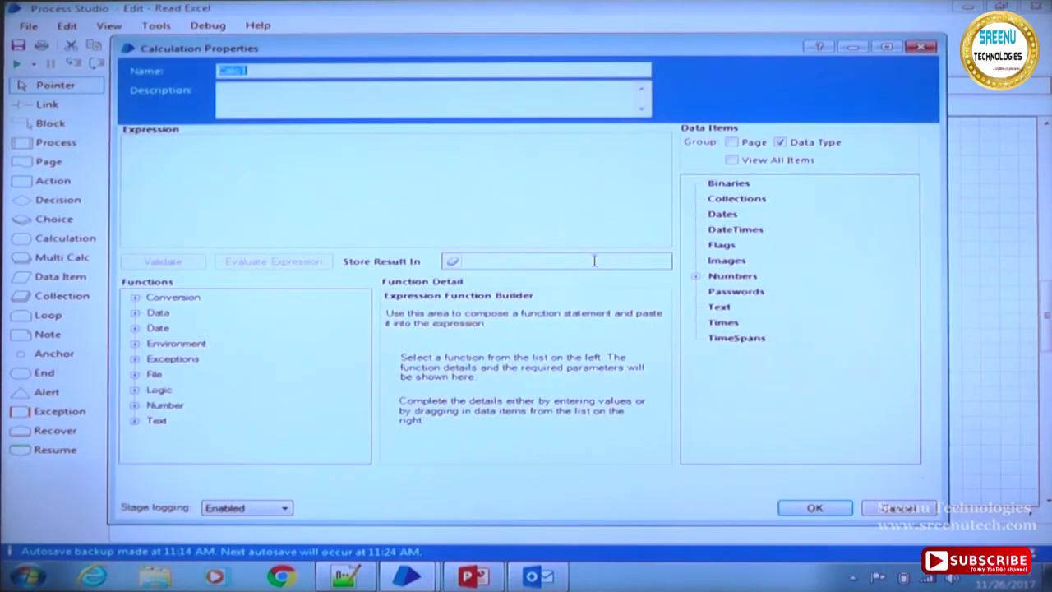
pyautogui.write('Counter ++')
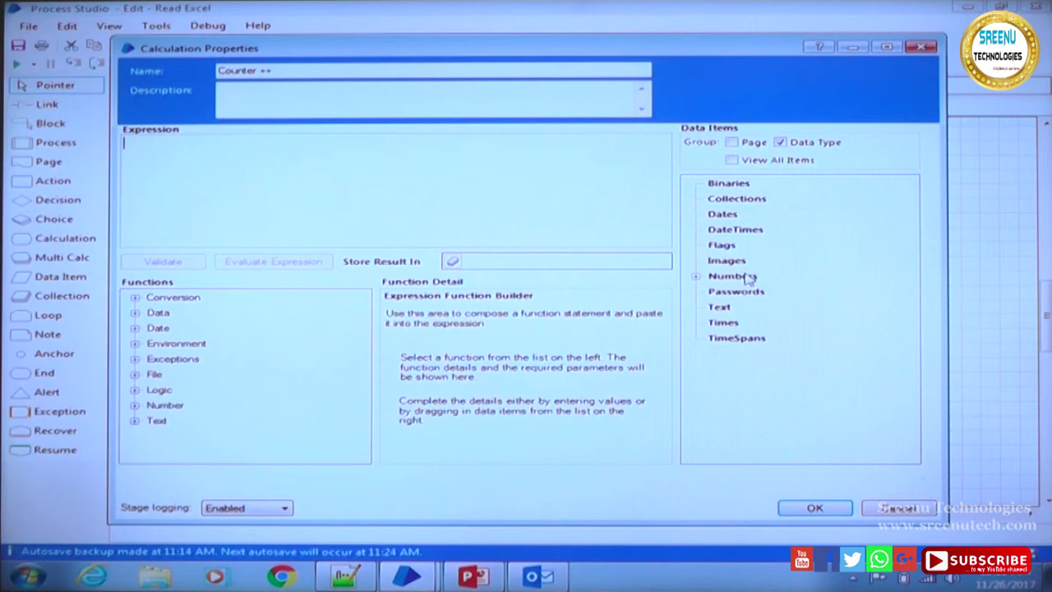
# Build the calculation's expression as [Loop Counter] + 1 using the Loop Counter number data item
pyautogui.click(696, 276)
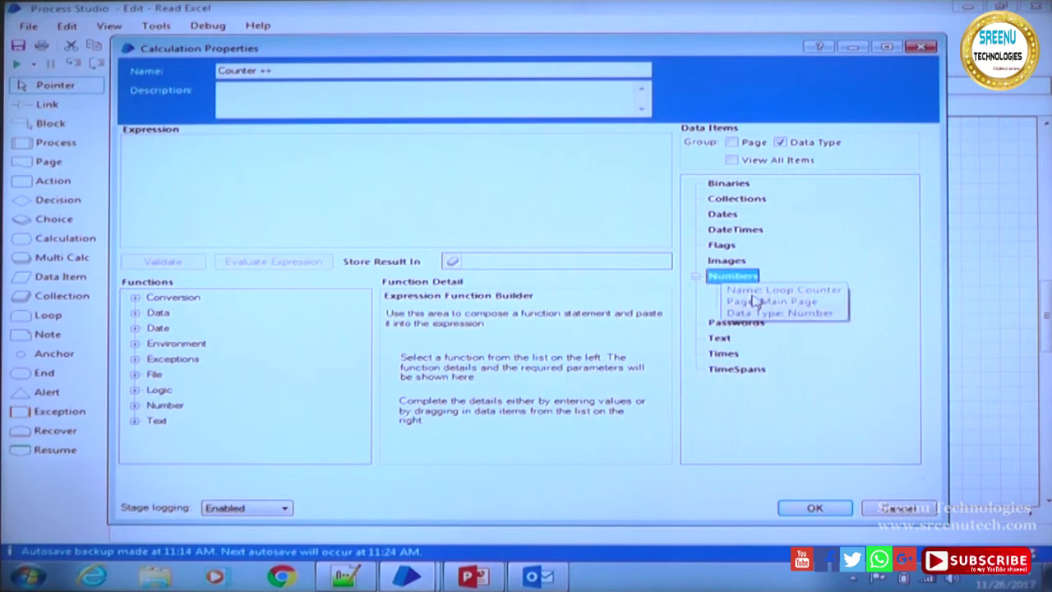
pyautogui.moveTo(760, 292); pyautogui.dragTo(360, 175)
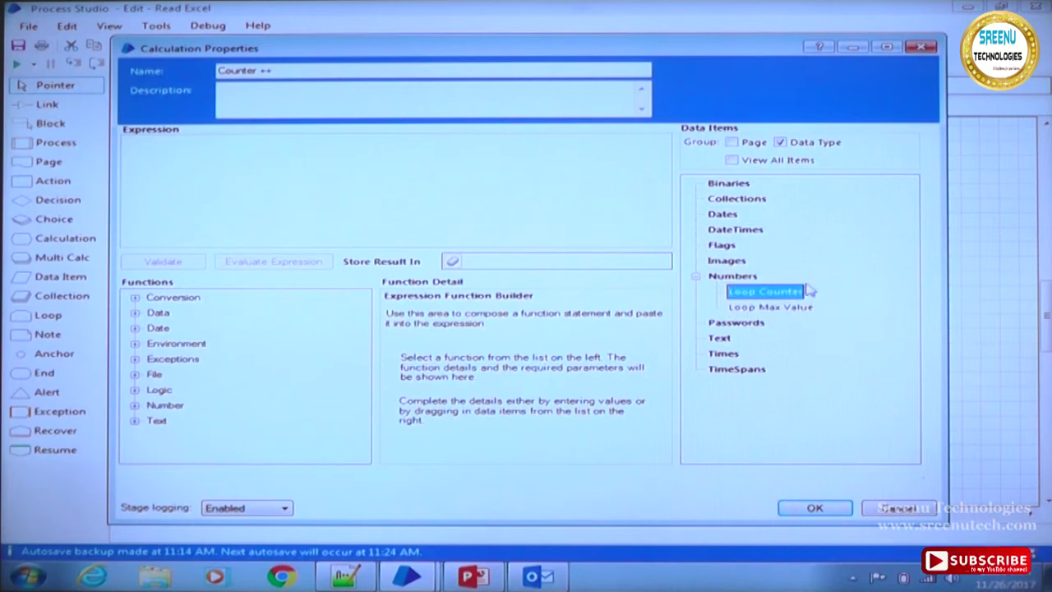
pyautogui.moveTo(775, 290); pyautogui.dragTo(370, 169)
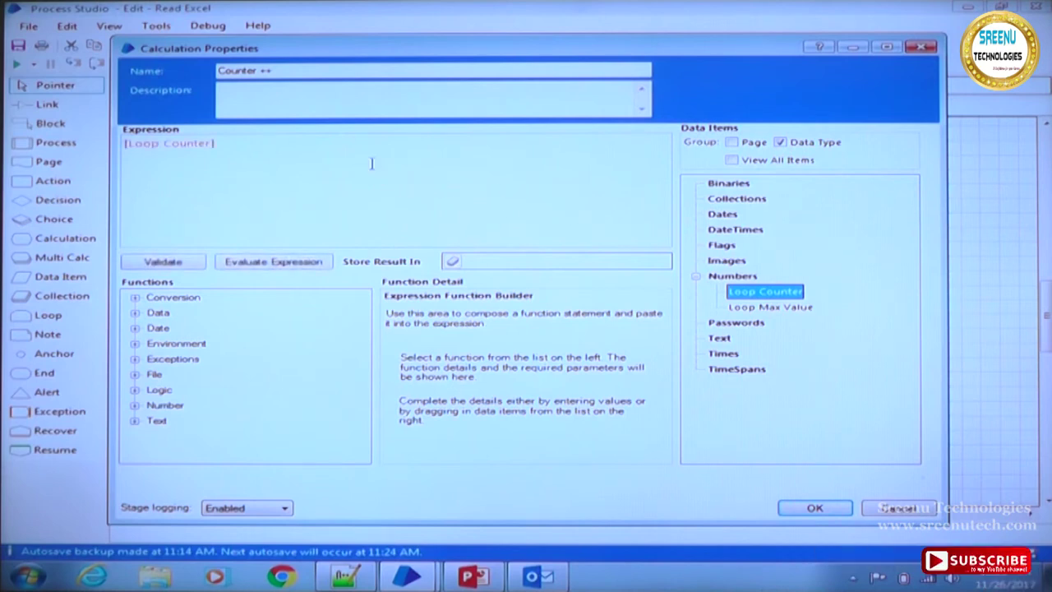
pyautogui.click(359, 146)
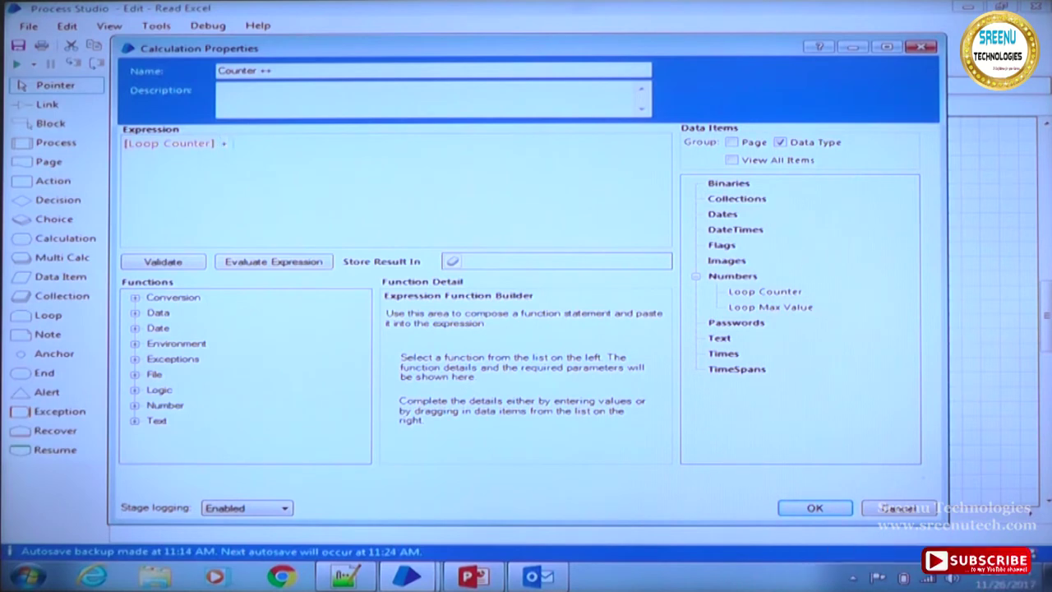
pyautogui.write('1')
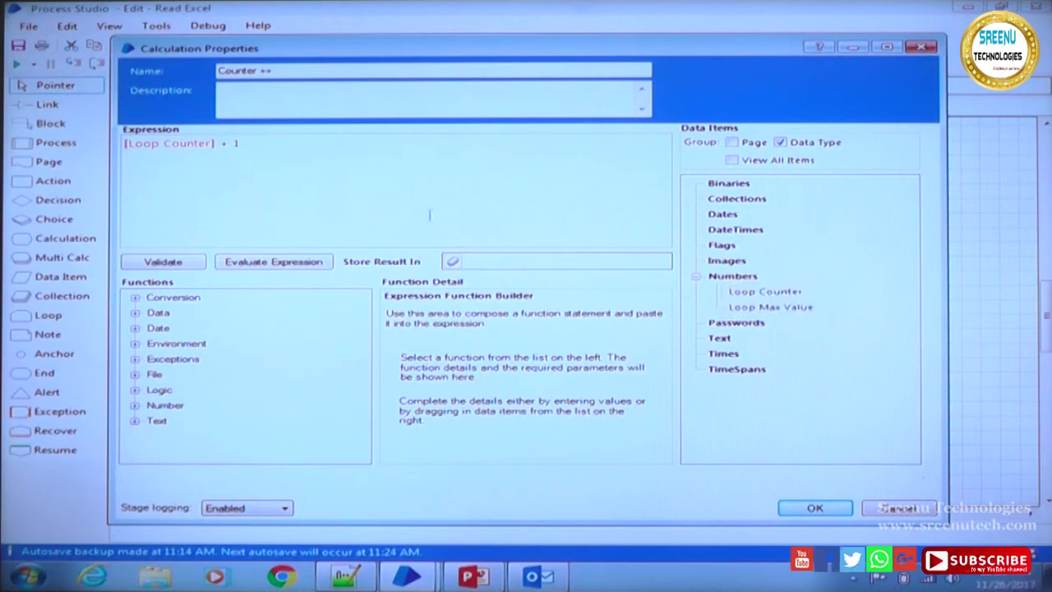
# Store the Counter ++ calculation's result in the Loop Counter data item and accept the properties
pyautogui.moveTo(752, 292); pyautogui.dragTo(551, 260)
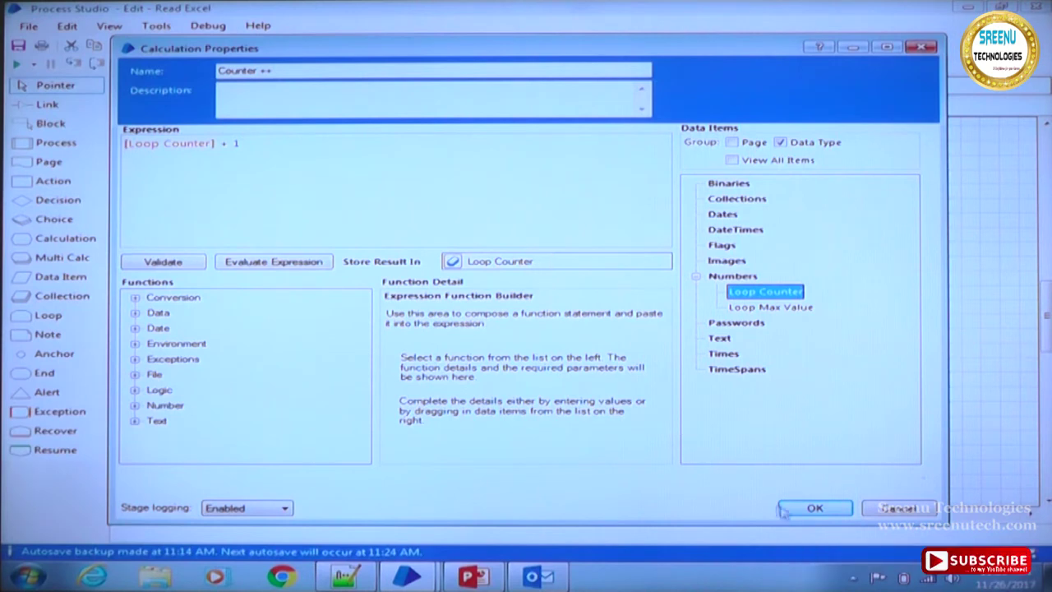
pyautogui.click(815, 508)
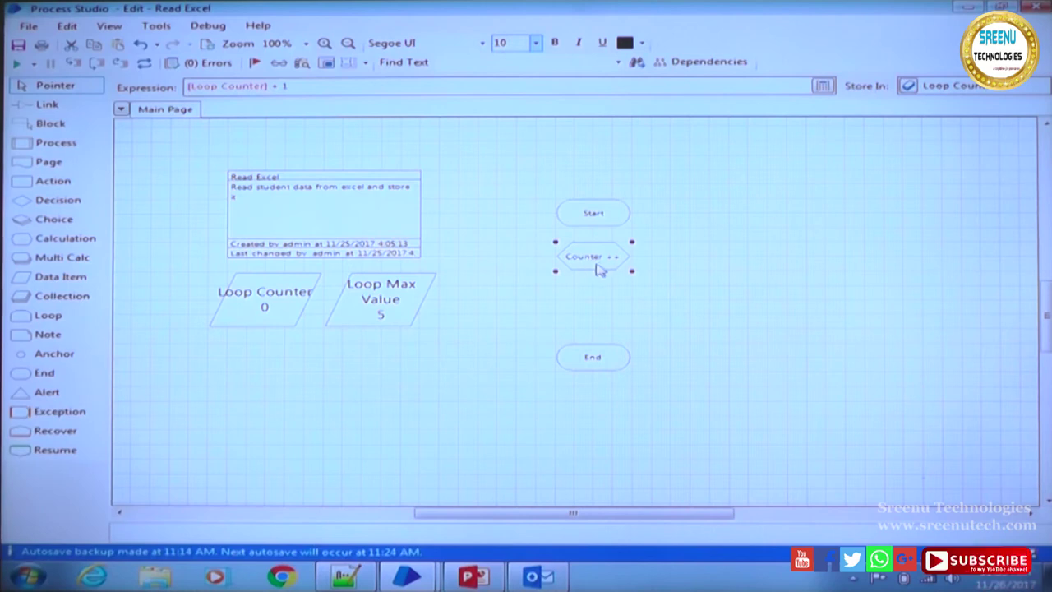
# Add a Decision stage between Counter ++ and End and clear its default name in its properties
pyautogui.moveTo(21, 208); pyautogui.dragTo(592, 321)
pyautogui.doubleClick(592, 317)
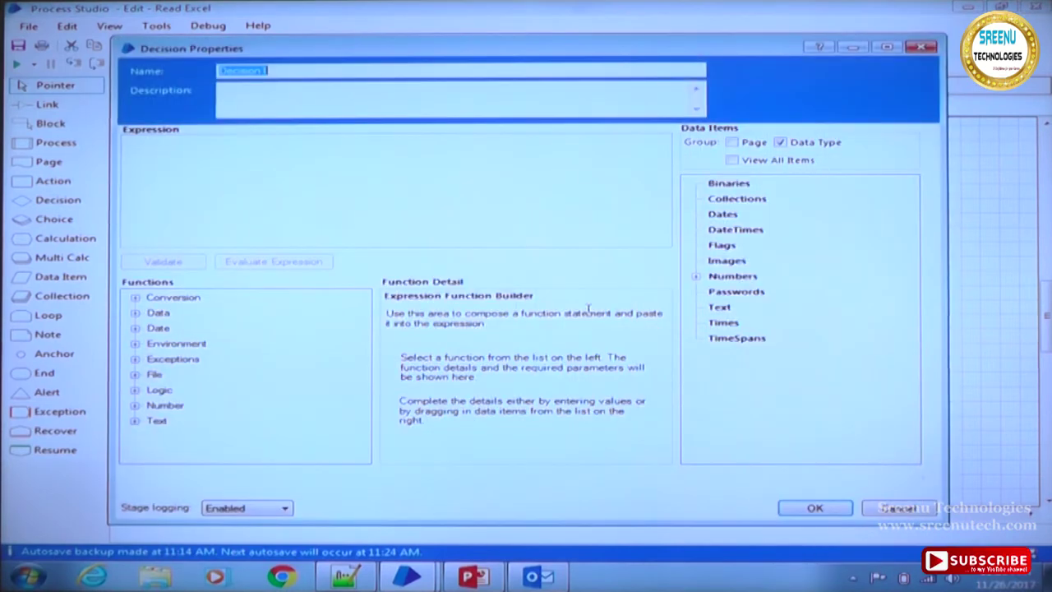
pyautogui.press('BackSpace')
pyautogui.write('is')
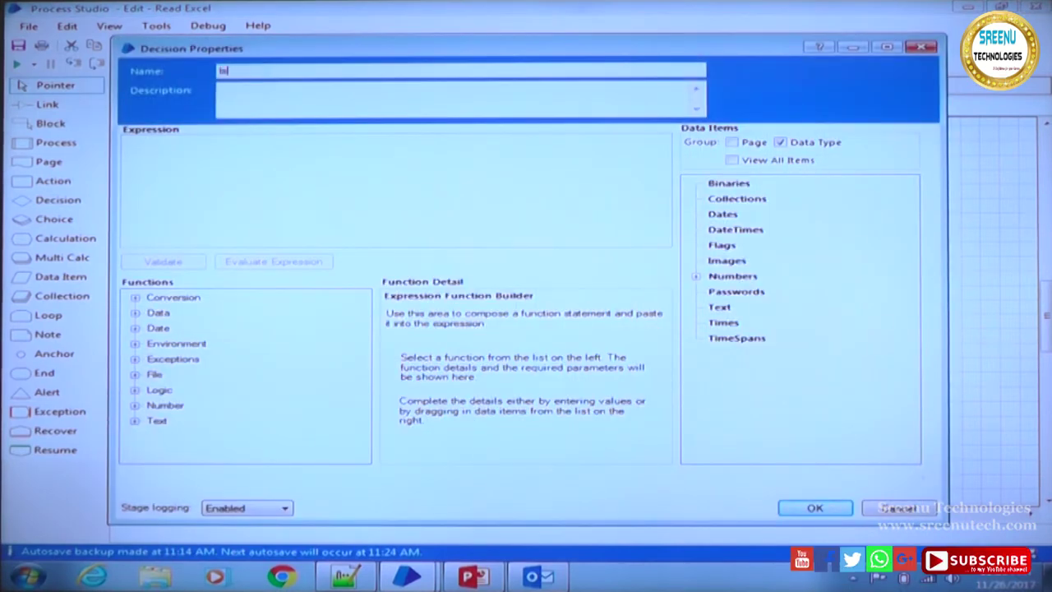
pyautogui.write(' Counter')
pyautogui.press('BackSpace')
pyautogui.press('BackSpace')
pyautogui.press('BackSpace')
pyautogui.press('BackSpace')
pyautogui.press('BackSpace')
pyautogui.press('BackSpace')
pyautogui.press('BackSpace')
pyautogui.press('BackSpace')
pyautogui.press('BackSpace')
pyautogui.press('BackSpace')
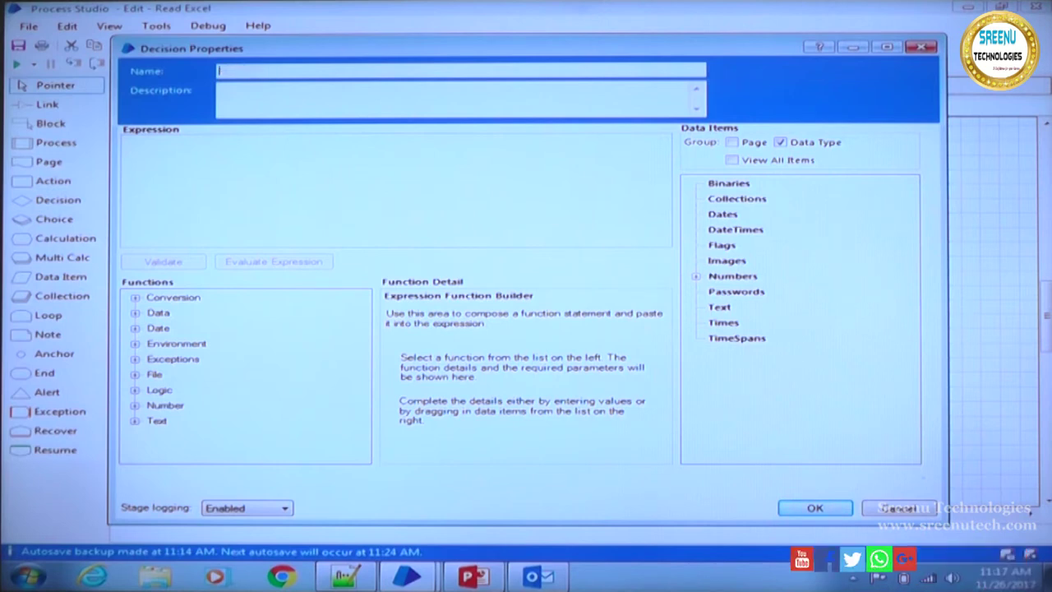
# Name the decision Max Value Reached
pyautogui.write('Max Value ')
pyautogui.write('F')
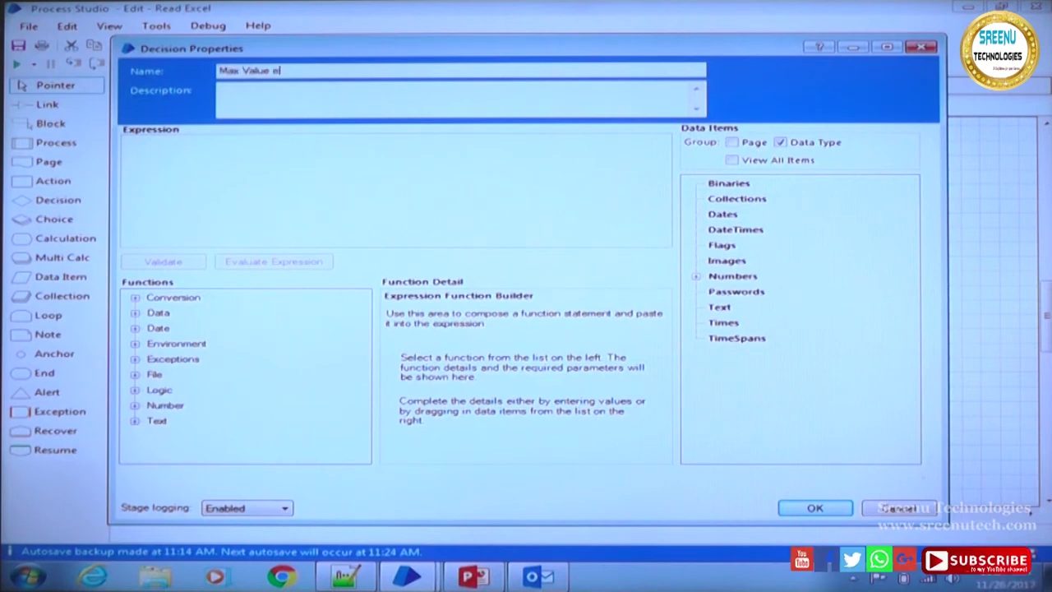
pyautogui.write('il')
pyautogui.write('ed')
# Build the decision's expression as [Loop Counter] > [Loop Max Value] from the number data items and accept the properties
pyautogui.click(697, 276)
pyautogui.moveTo(727, 296); pyautogui.dragTo(334, 157)
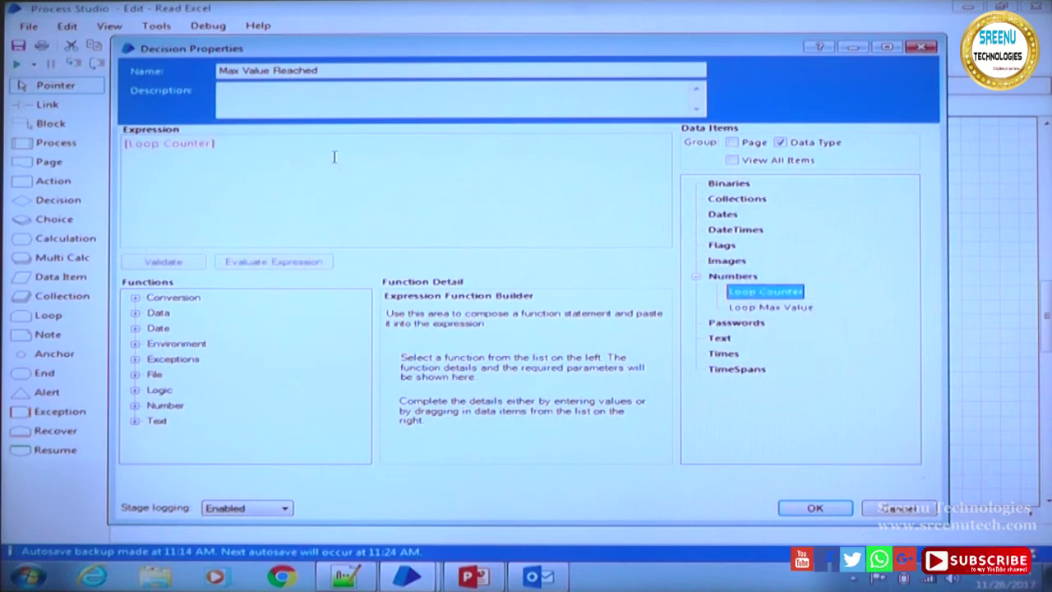
pyautogui.click(400, 146)
pyautogui.write('>')
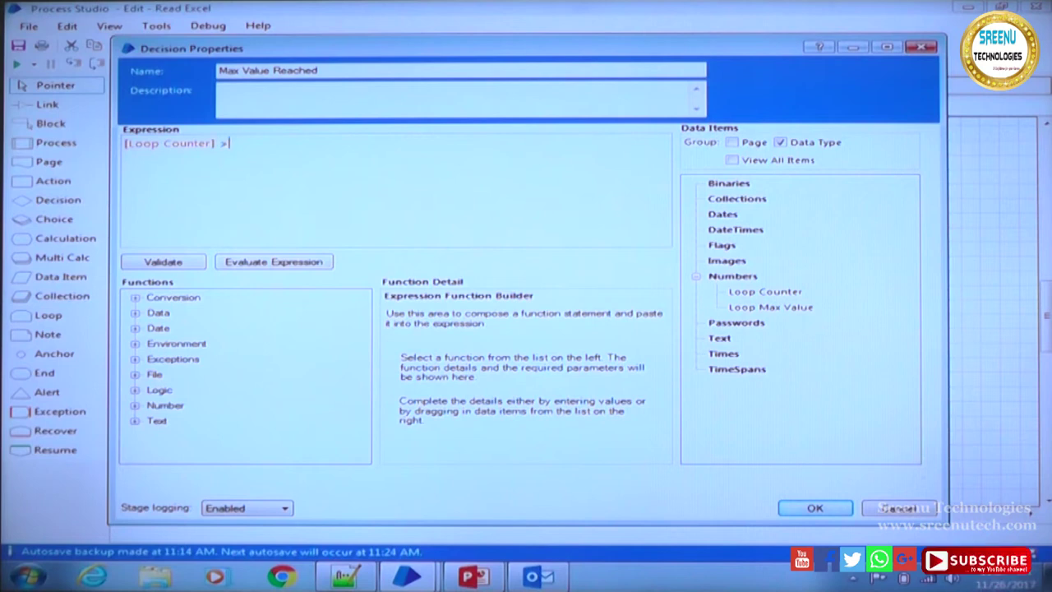
pyautogui.moveTo(742, 310); pyautogui.dragTo(346, 145)
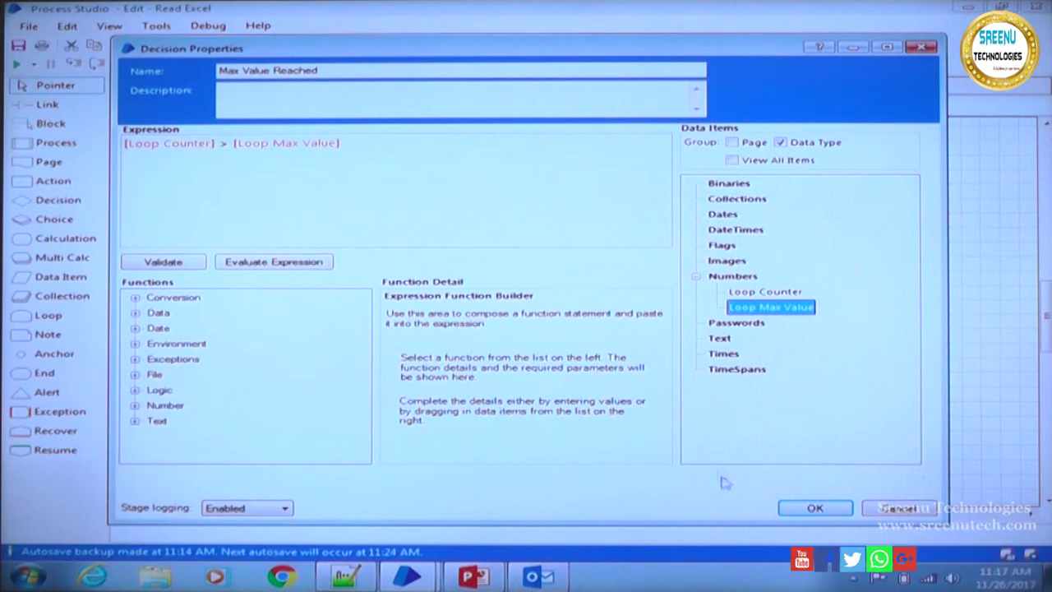
pyautogui.click(808, 509)
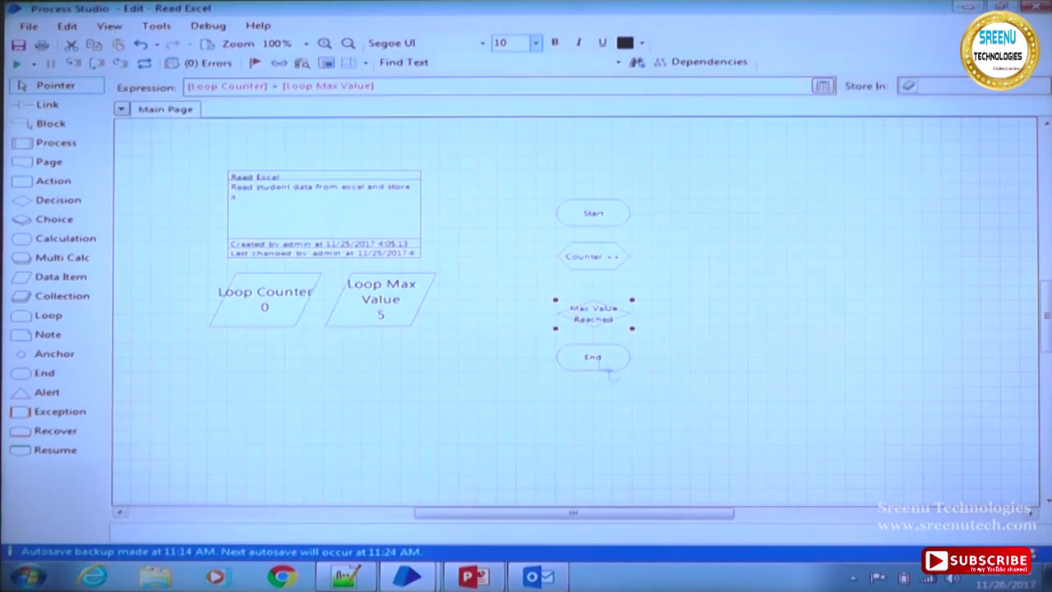
# Link Start to Counter ++, Counter ++ to Max Value Reached, and Max Value Reached to End
pyautogui.click(41, 105)
pyautogui.moveTo(589, 217)
pyautogui.mouseDown()
pyautogui.moveTo(601, 235)
pyautogui.moveTo(592, 235)
pyautogui.moveTo(597, 257)
pyautogui.mouseUp()
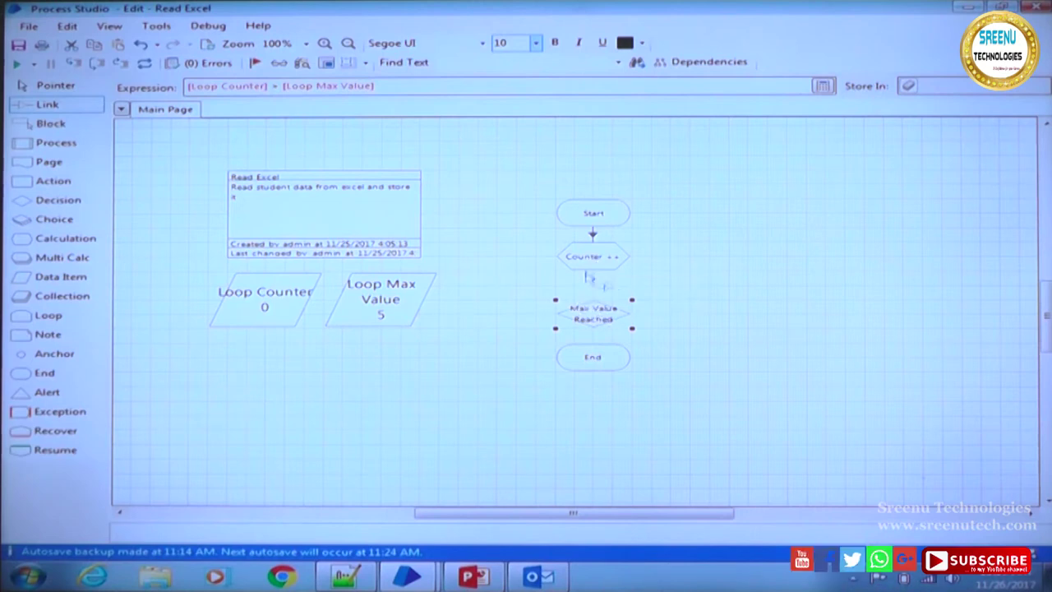
pyautogui.moveTo(595, 263); pyautogui.dragTo(596, 319)
pyautogui.moveTo(598, 321); pyautogui.dragTo(598, 356)
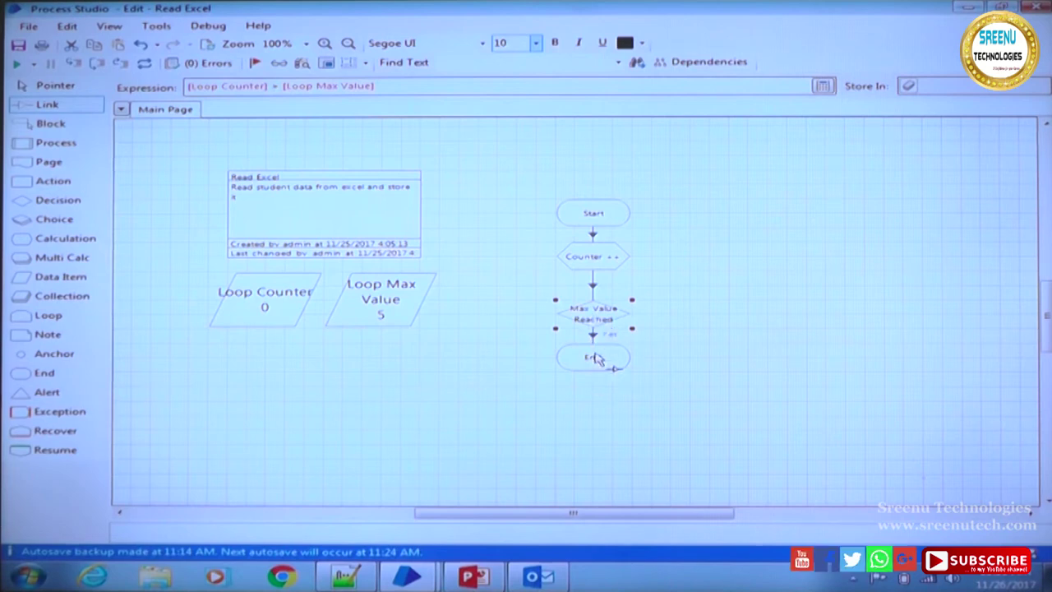
pyautogui.click(536, 370)
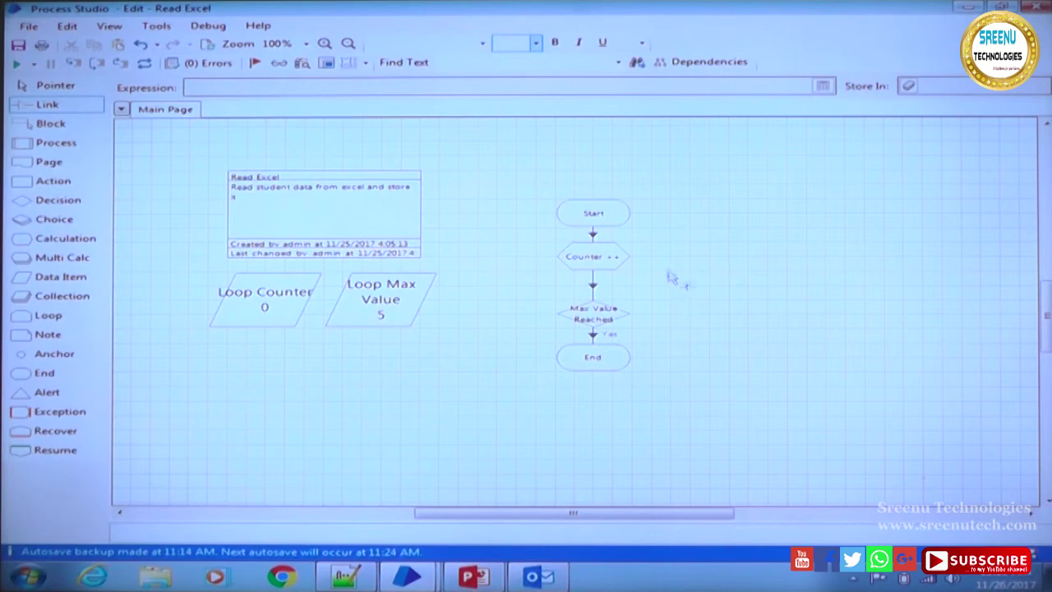
# Route the No branch of Max Value Reached back to Counter ++ through two anchors placed to the right of these stages
pyautogui.moveTo(615, 320)
pyautogui.mouseDown()
pyautogui.moveTo(641, 272)
pyautogui.moveTo(631, 263)
pyautogui.moveTo(614, 314)
pyautogui.mouseUp()
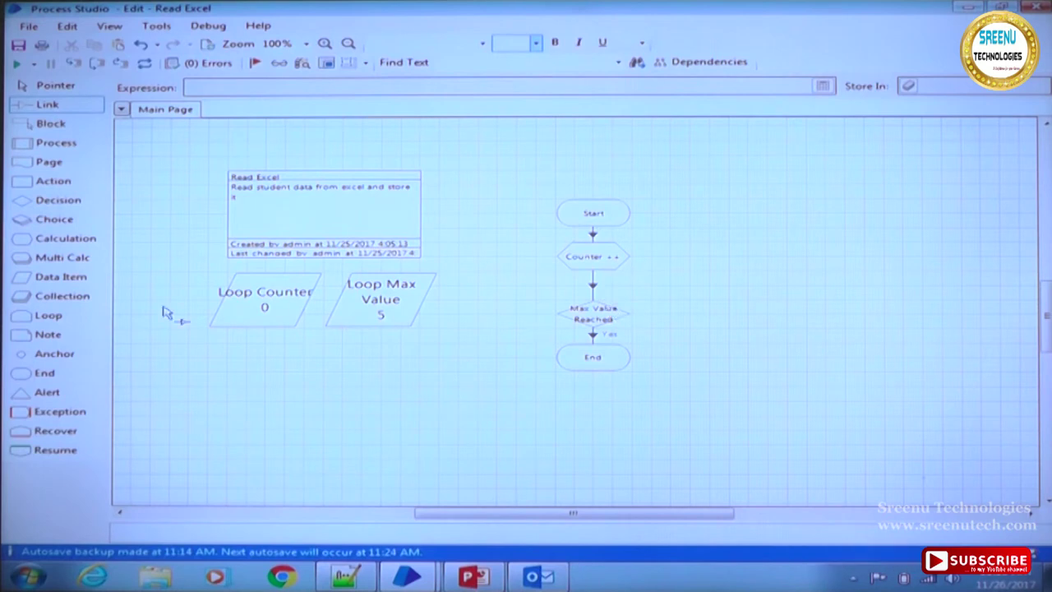
pyautogui.click(39, 356)
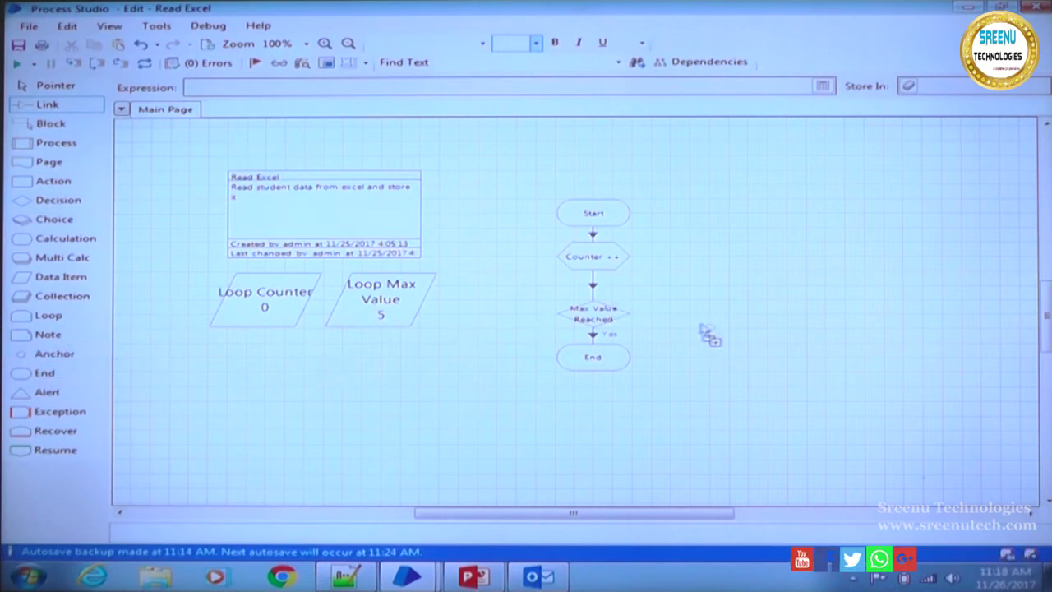
pyautogui.click(670, 314)
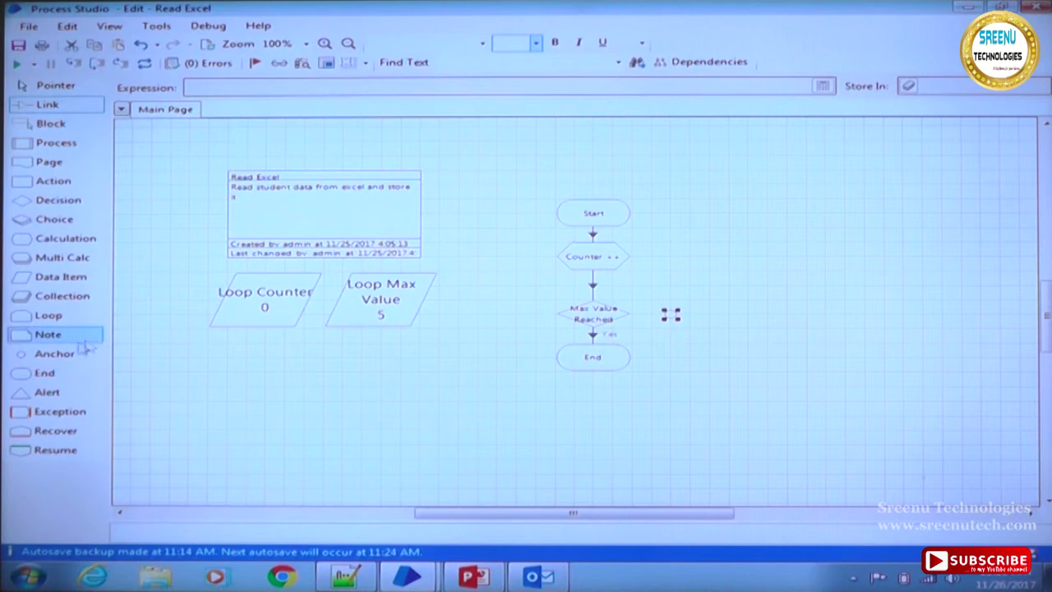
pyautogui.click(54, 353)
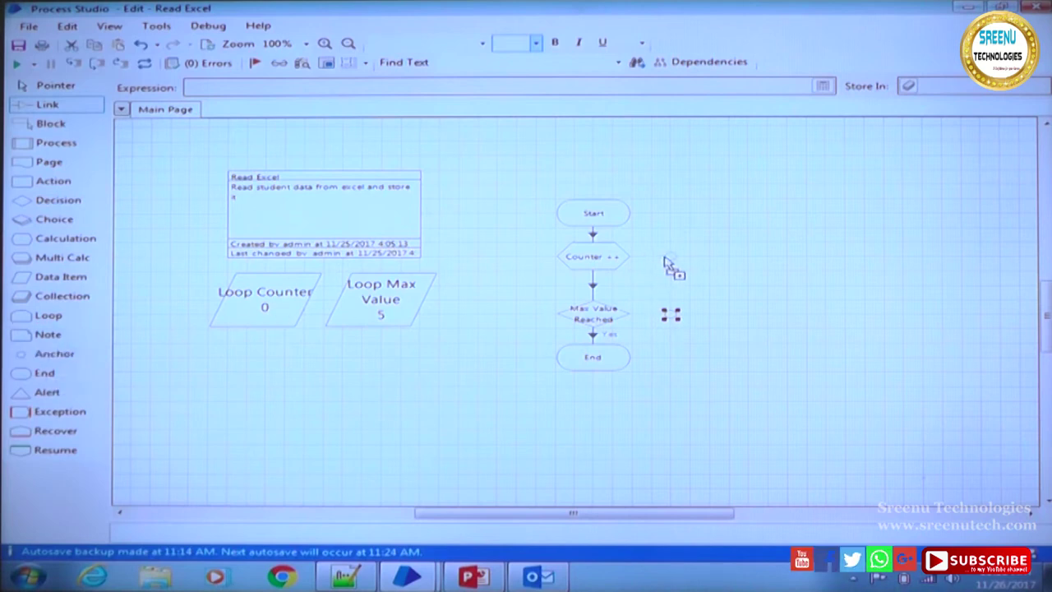
pyautogui.click(671, 257)
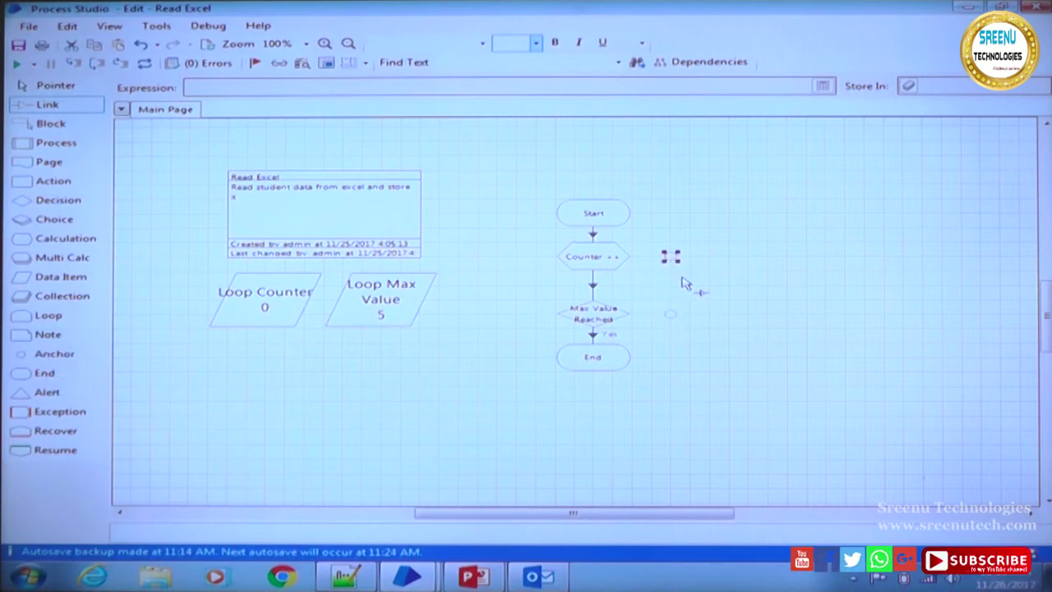
pyautogui.click(683, 283)
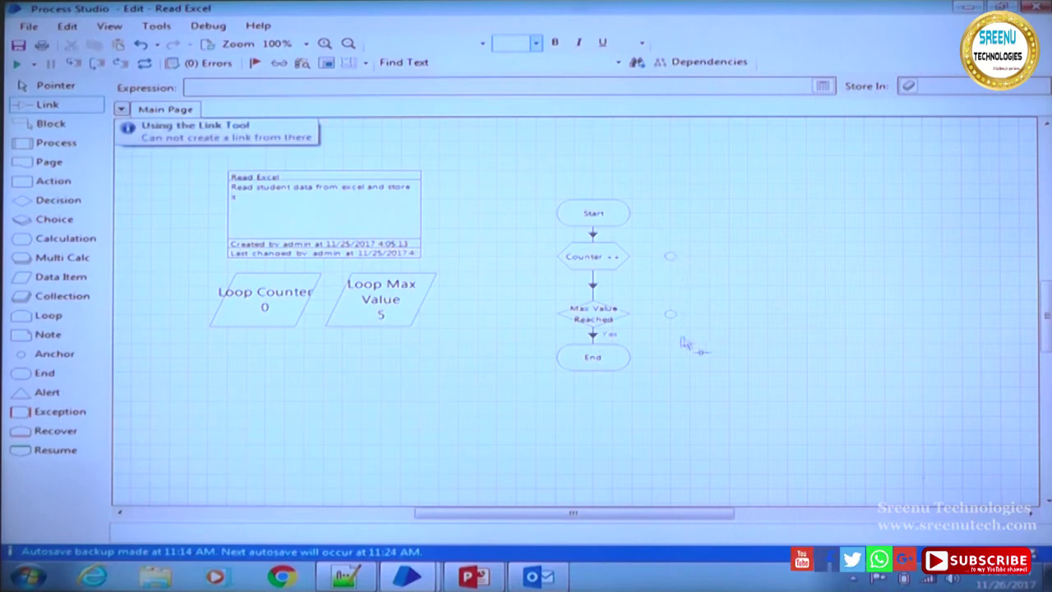
pyautogui.moveTo(600, 317); pyautogui.dragTo(615, 262)
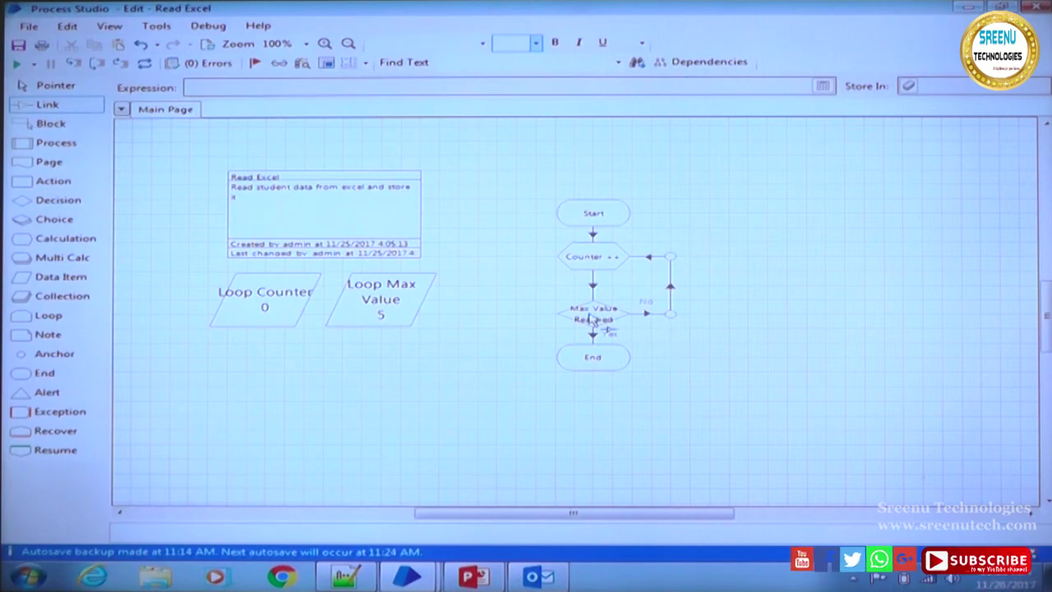
# Move the decision, its anchor and End up together toward Counter ++, with End slightly further below the decision
pyautogui.click(55, 85)
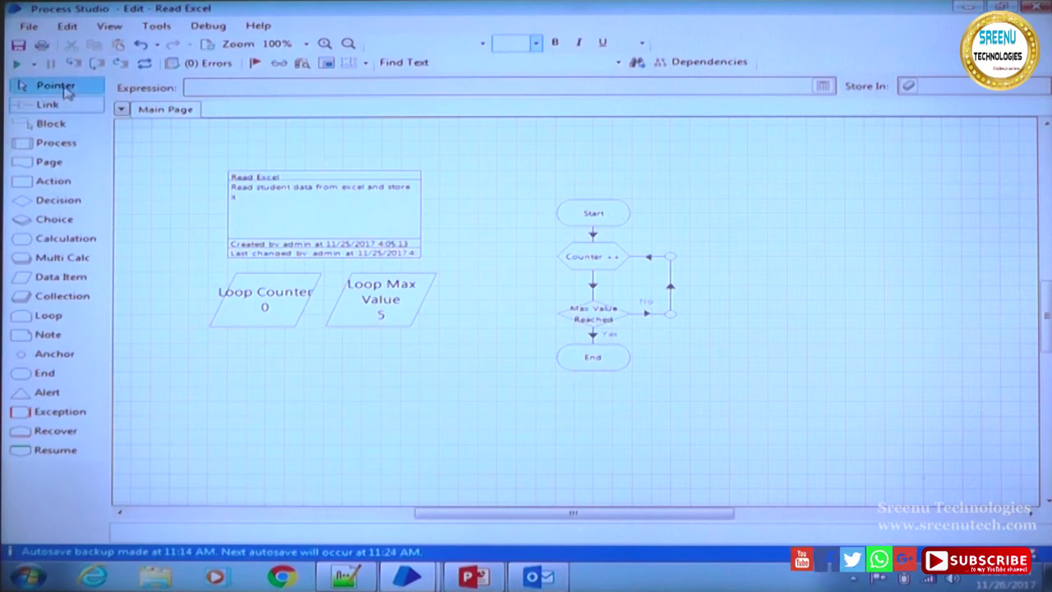
pyautogui.moveTo(521, 295); pyautogui.dragTo(738, 424)
pyautogui.moveTo(604, 325); pyautogui.dragTo(600, 302)
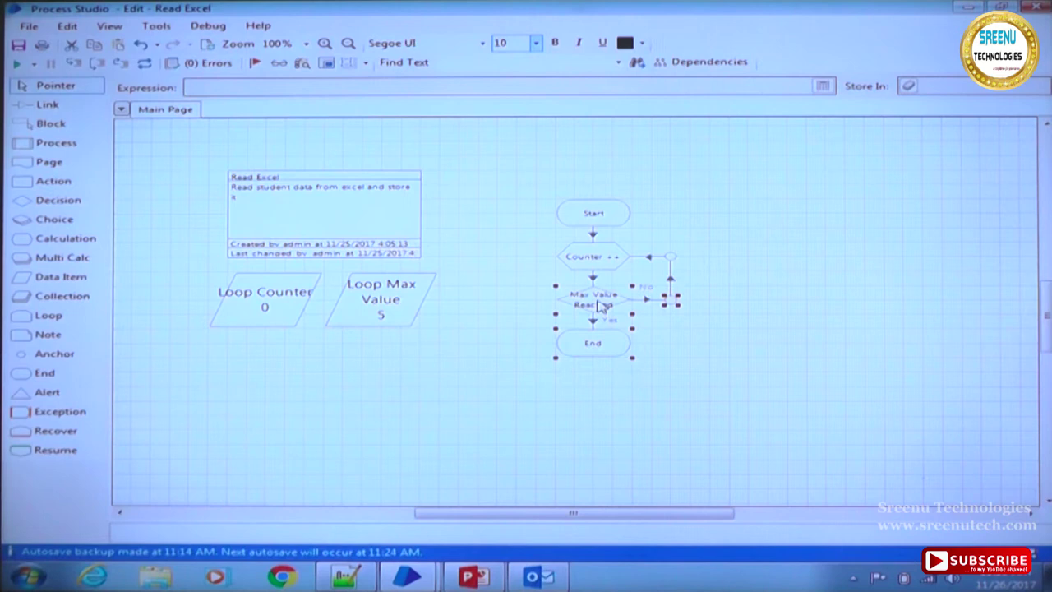
pyautogui.click(669, 336)
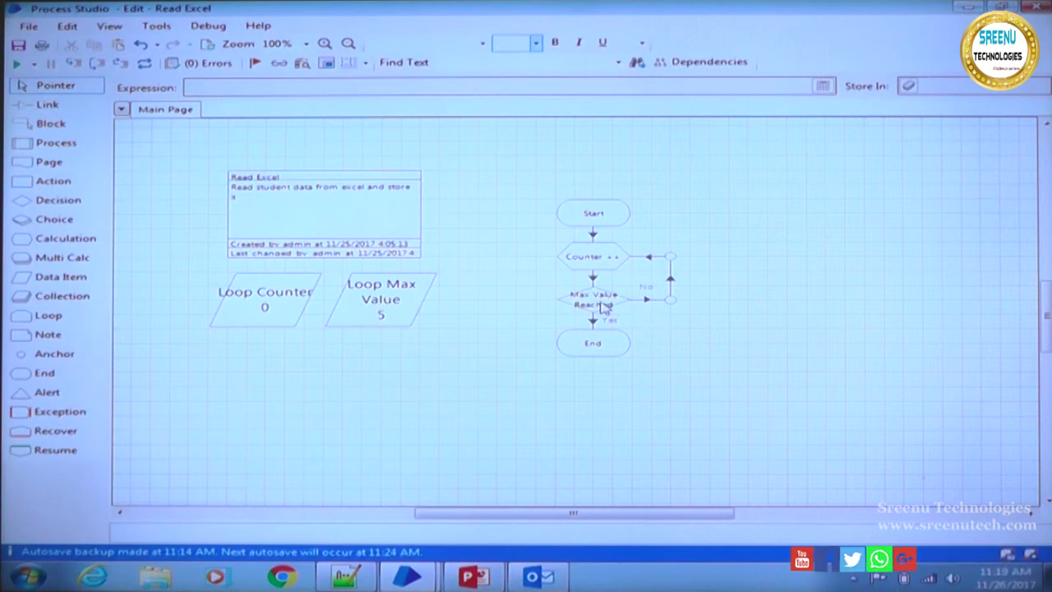
pyautogui.click(594, 348)
pyautogui.moveTo(594, 349); pyautogui.dragTo(594, 362)
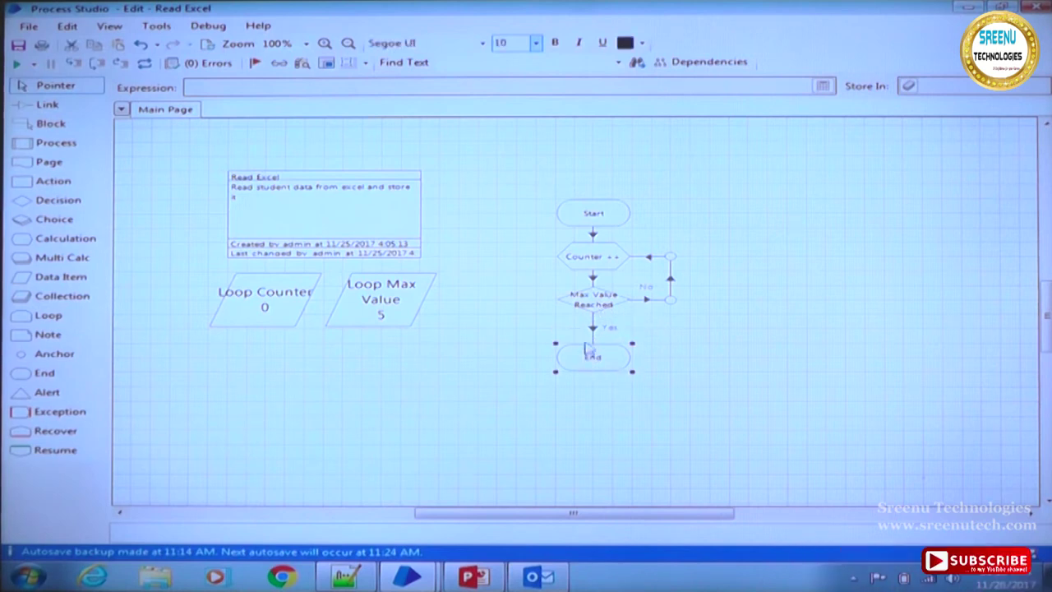
# Enlarge the Max Value Reached decision and set its font size to 12
pyautogui.click(598, 310)
pyautogui.moveTo(631, 314); pyautogui.dragTo(644, 322)
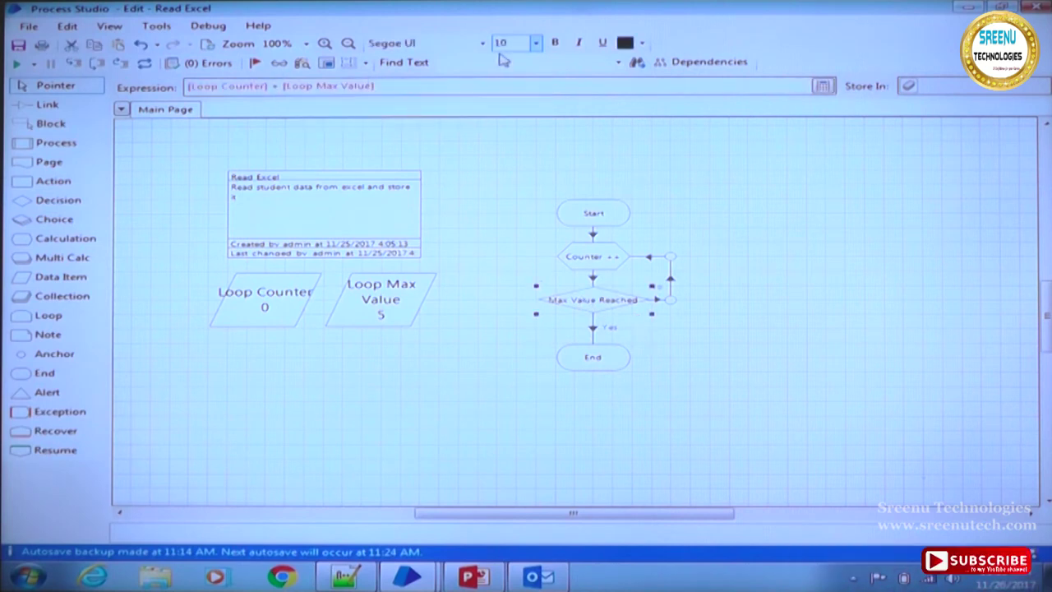
pyautogui.click(534, 44)
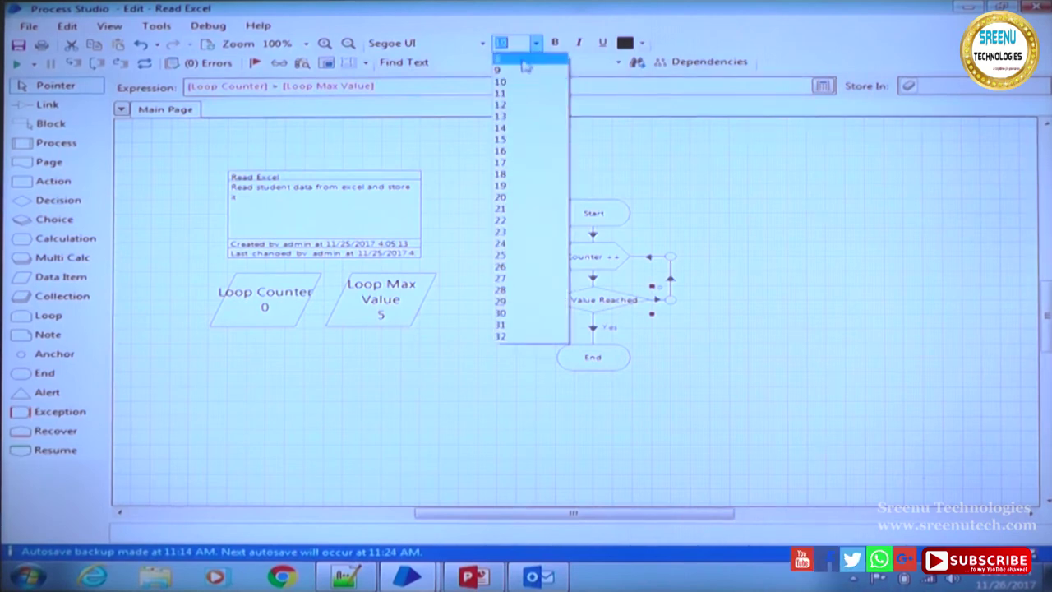
pyautogui.click(511, 107)
# Move the End stage slightly down and align the lower anchor horizontally with the decision
pyautogui.click(597, 359)
pyautogui.moveTo(597, 359); pyautogui.dragTo(595, 375)
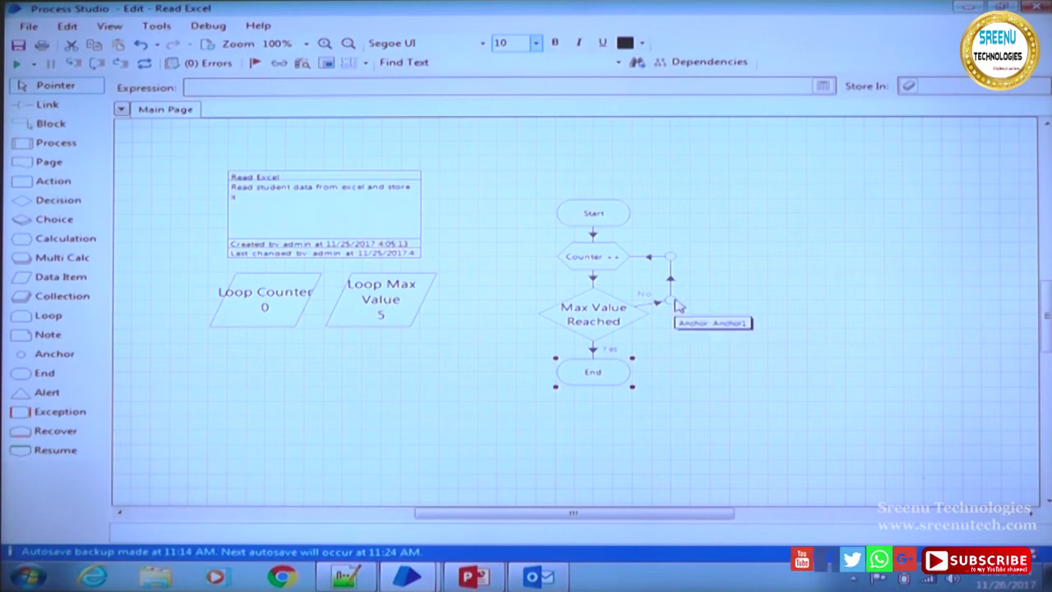
pyautogui.moveTo(678, 306); pyautogui.dragTo(677, 314)
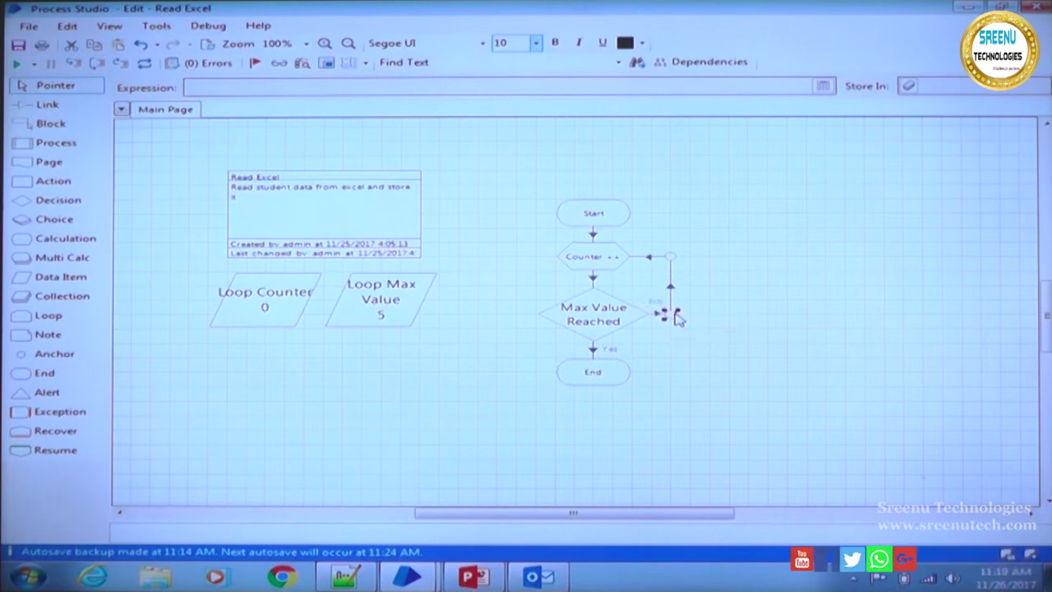
# Set the font size of the Counter ++ stage to 12 and clear the selection
pyautogui.click(606, 260)
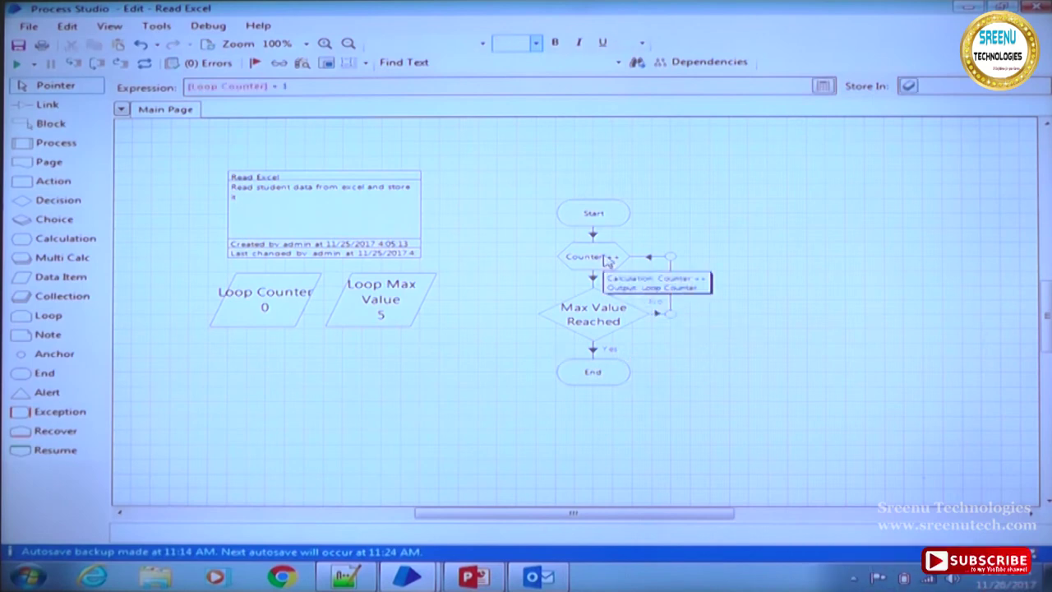
pyautogui.click(536, 42)
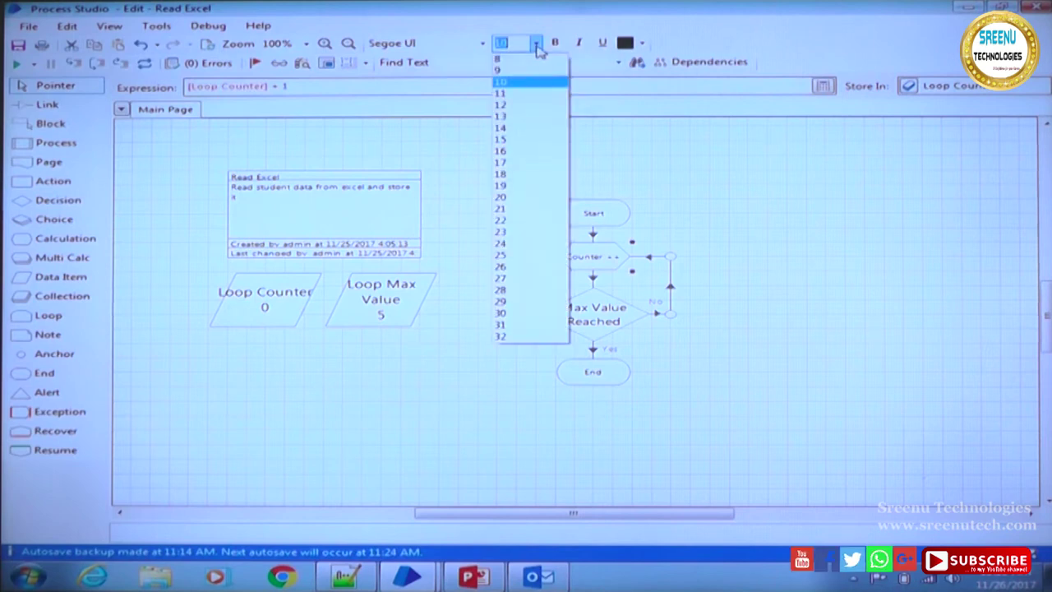
pyautogui.click(510, 118)
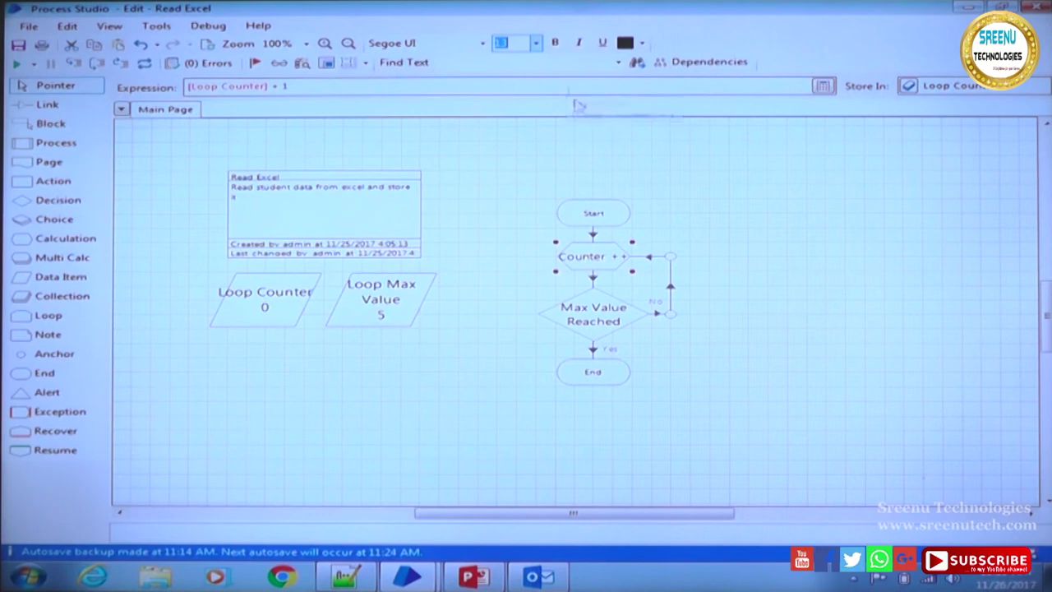
pyautogui.click(538, 44)
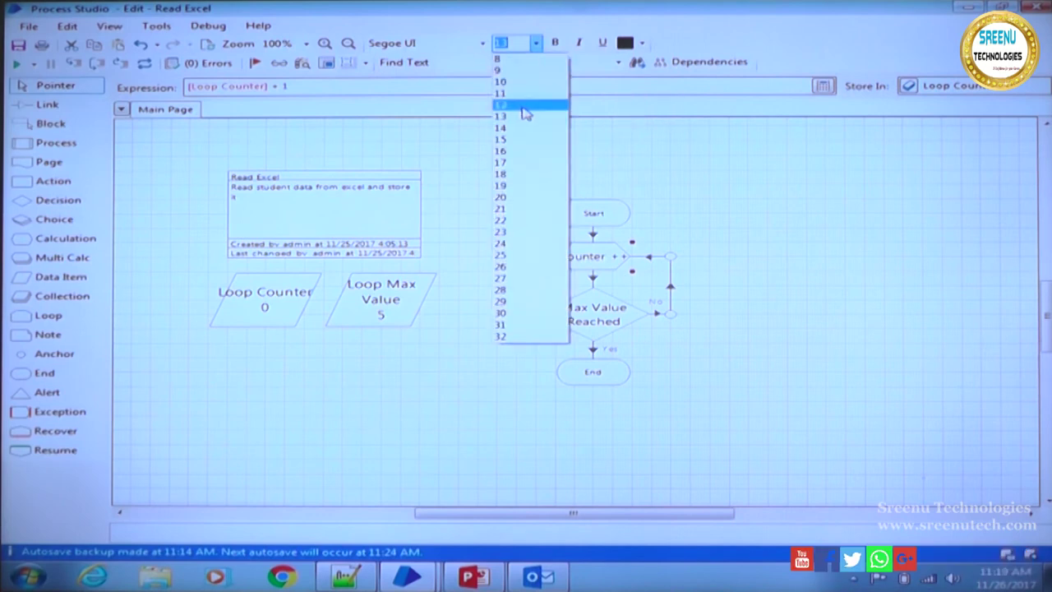
pyautogui.click(524, 106)
pyautogui.click(826, 242)
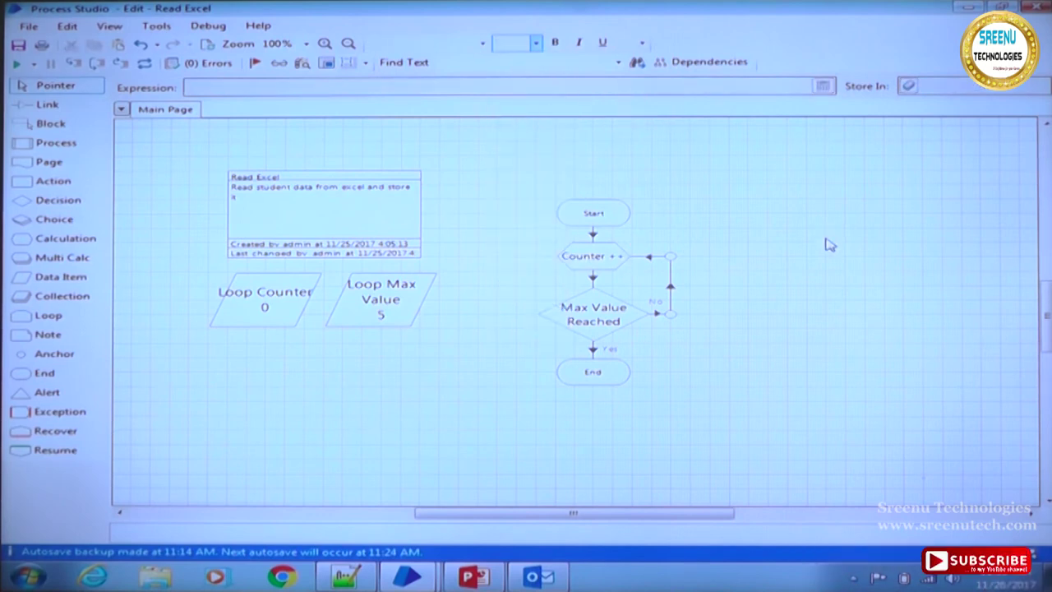
# Open the Counter ++ calculation's properties and add the sample line x + Y below its expression
pyautogui.doubleClick(604, 260)
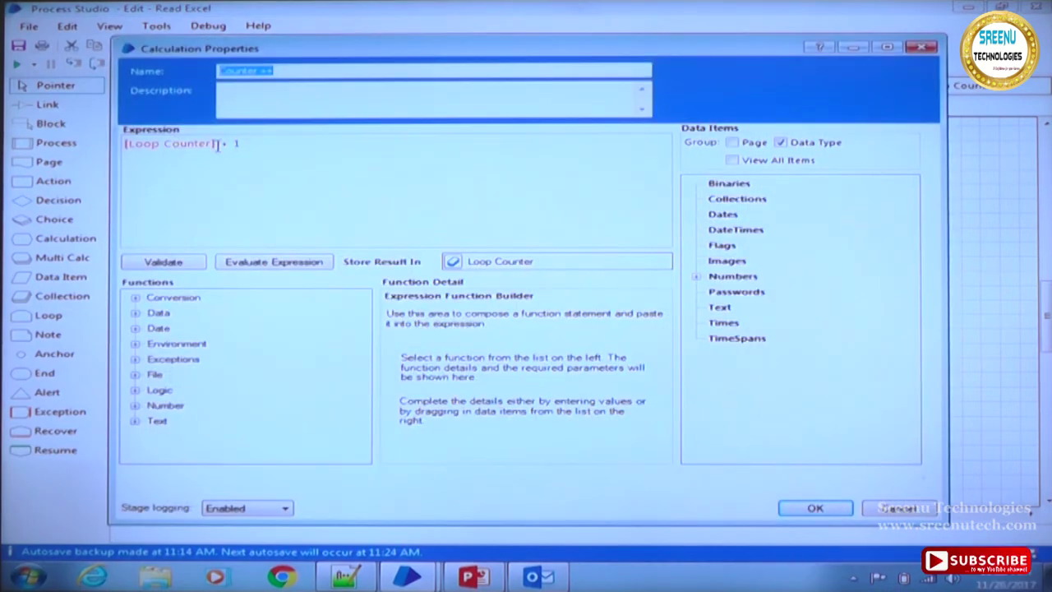
pyautogui.moveTo(239, 144); pyautogui.dragTo(98, 141)
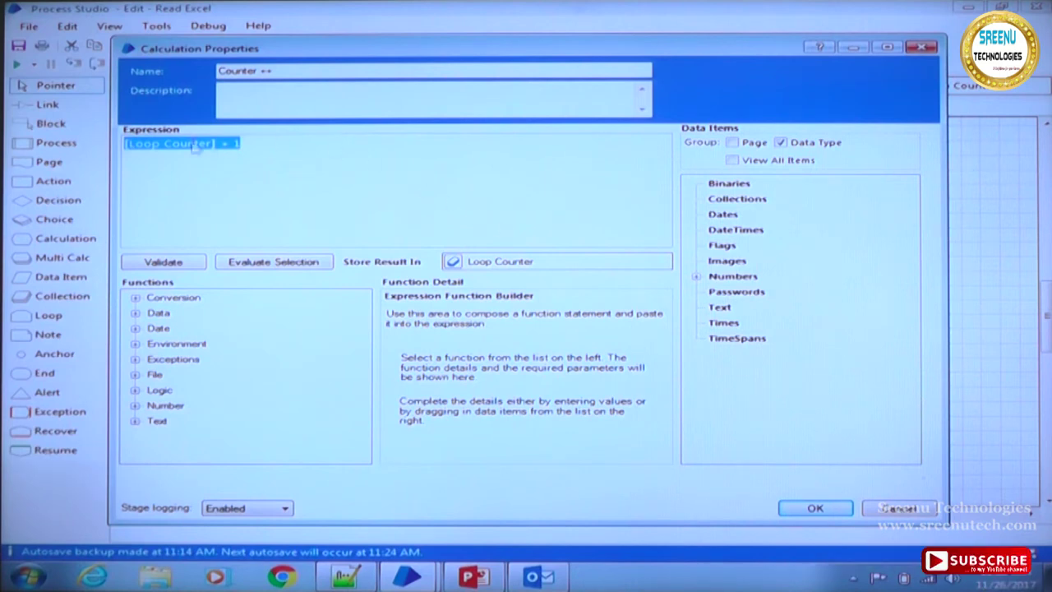
pyautogui.click(209, 169)
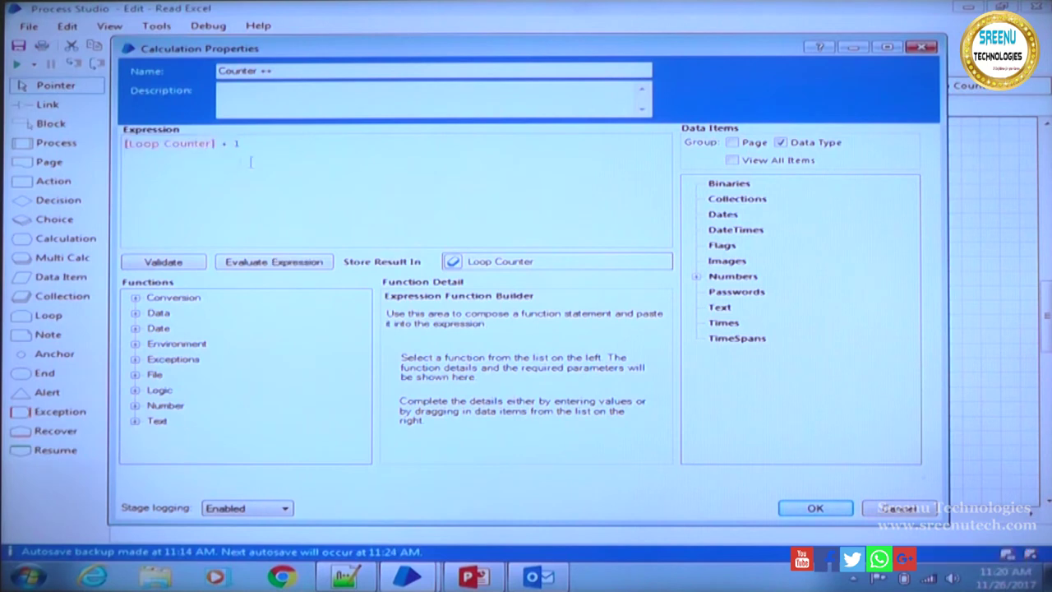
pyautogui.click(276, 145)
# Clear the Counter ++ calculation's Store Result In field and assign the Loop Counter data item to it again
pyautogui.moveTo(564, 261); pyautogui.dragTo(382, 248)
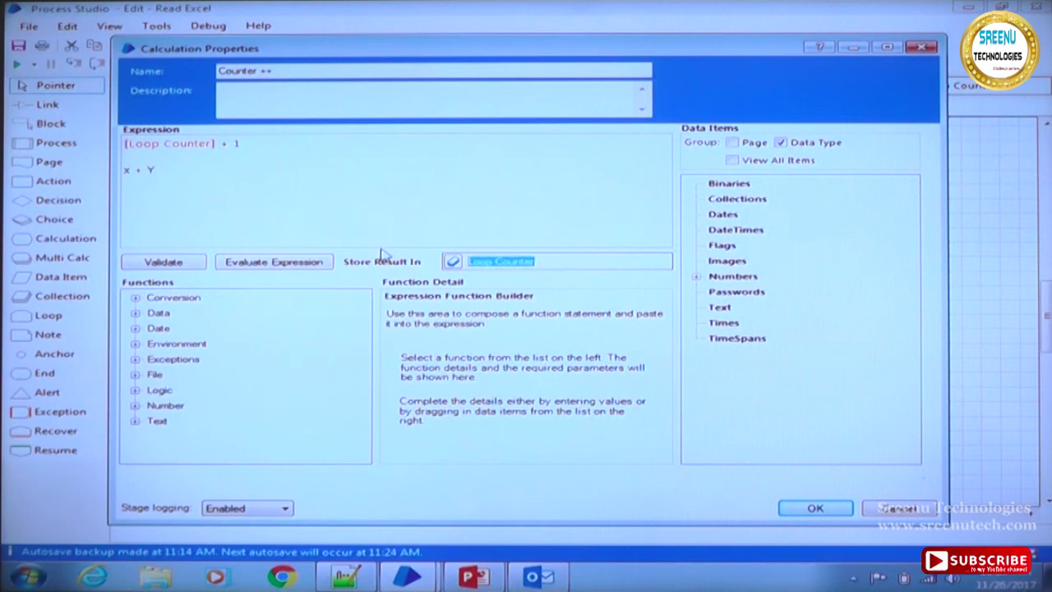
pyautogui.write('Z')
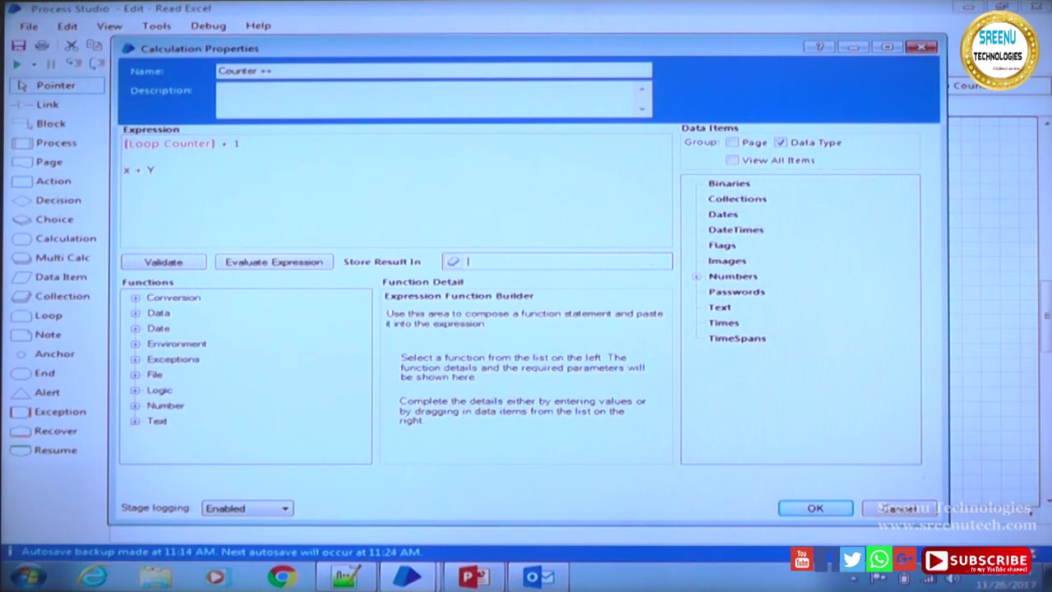
pyautogui.click(697, 276)
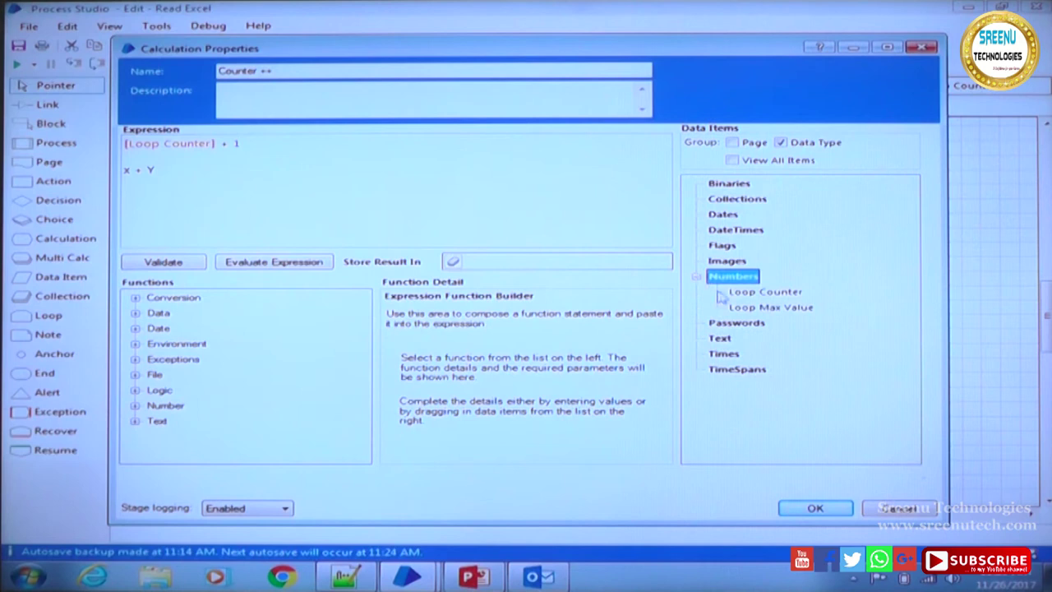
pyautogui.moveTo(740, 292); pyautogui.dragTo(567, 261)
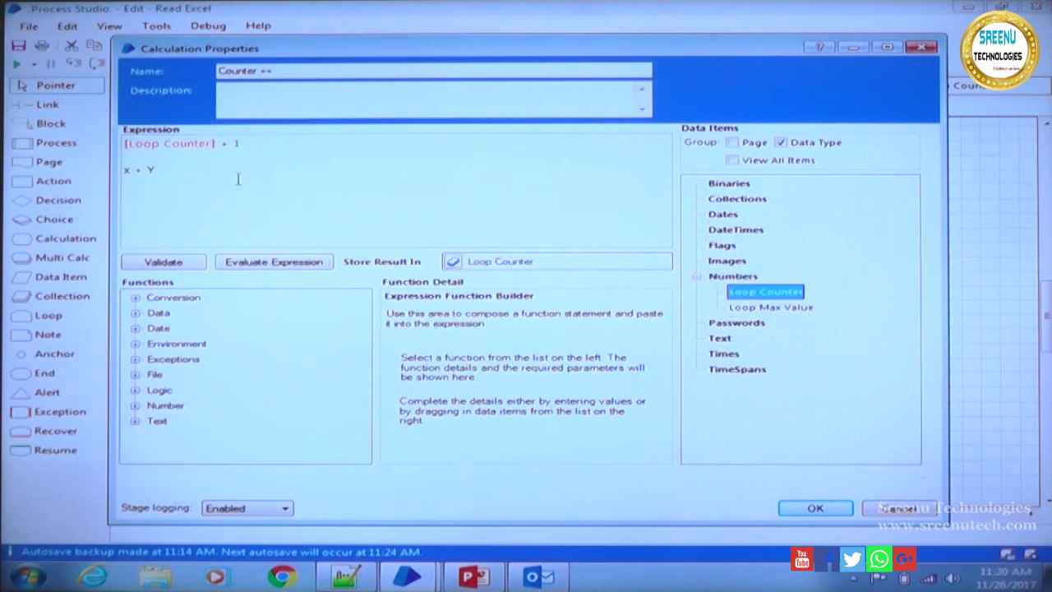
# Remove the sample line x + Y from the Counter ++ expression and accept the calculation's properties
pyautogui.click(189, 179)
pyautogui.press('BackSpace')
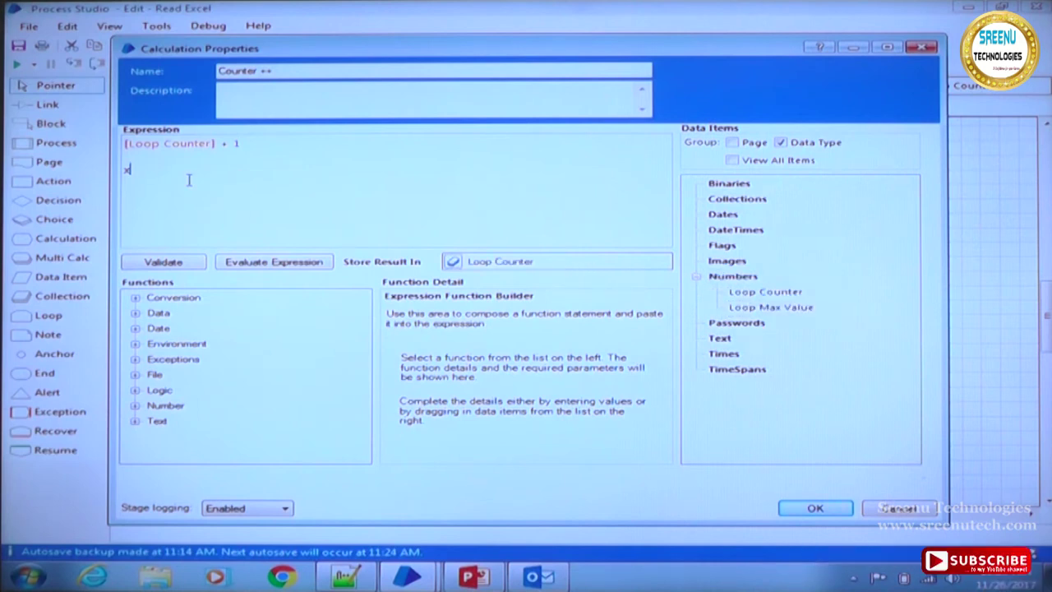
pyautogui.press('BackSpace')
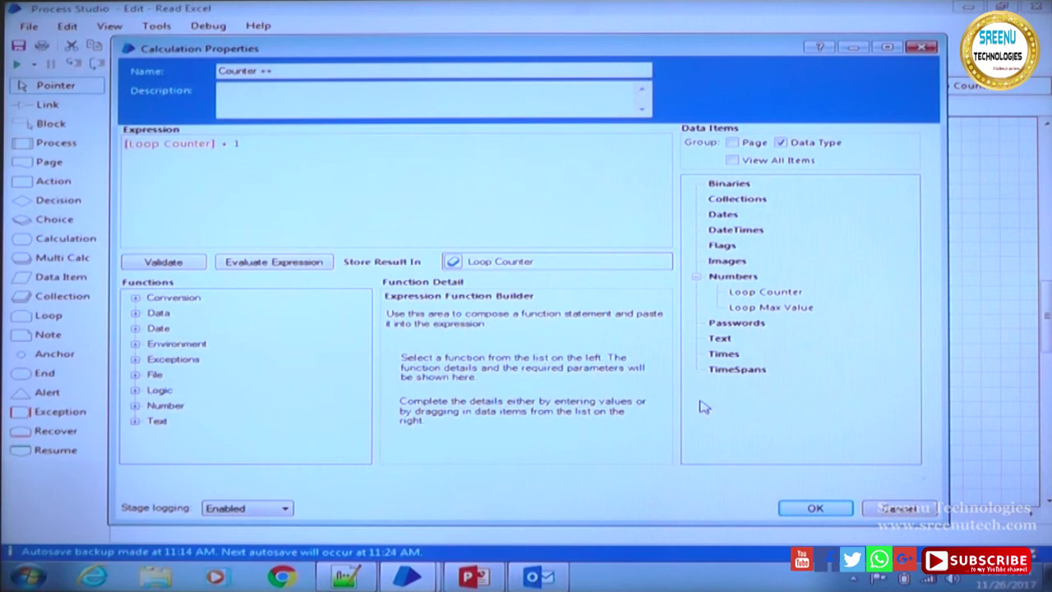
pyautogui.click(815, 507)
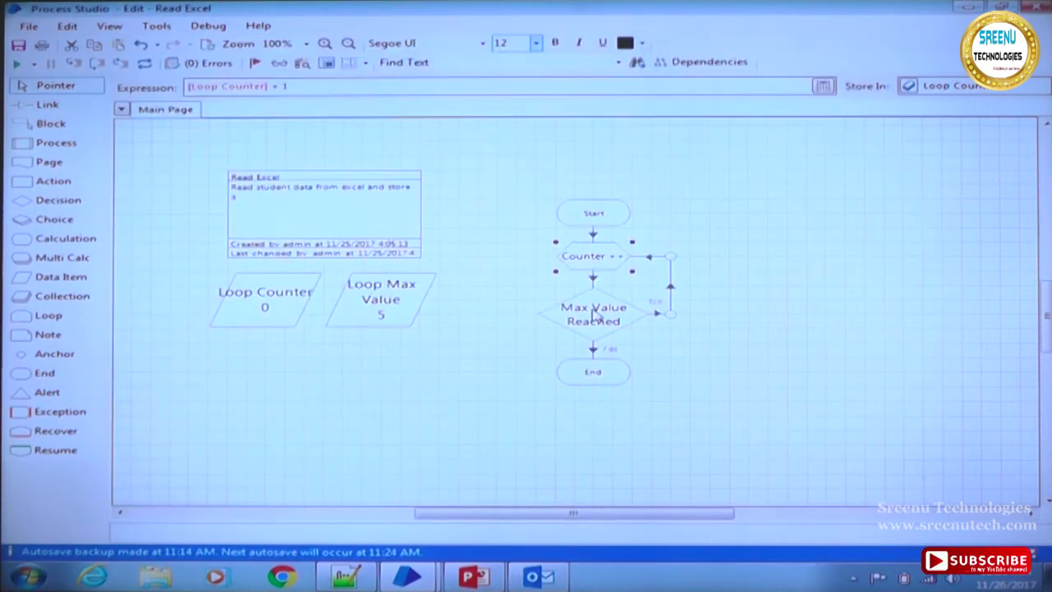
# Review the expression in the Max Value Reached decision's properties and close them
pyautogui.moveTo(593, 314)
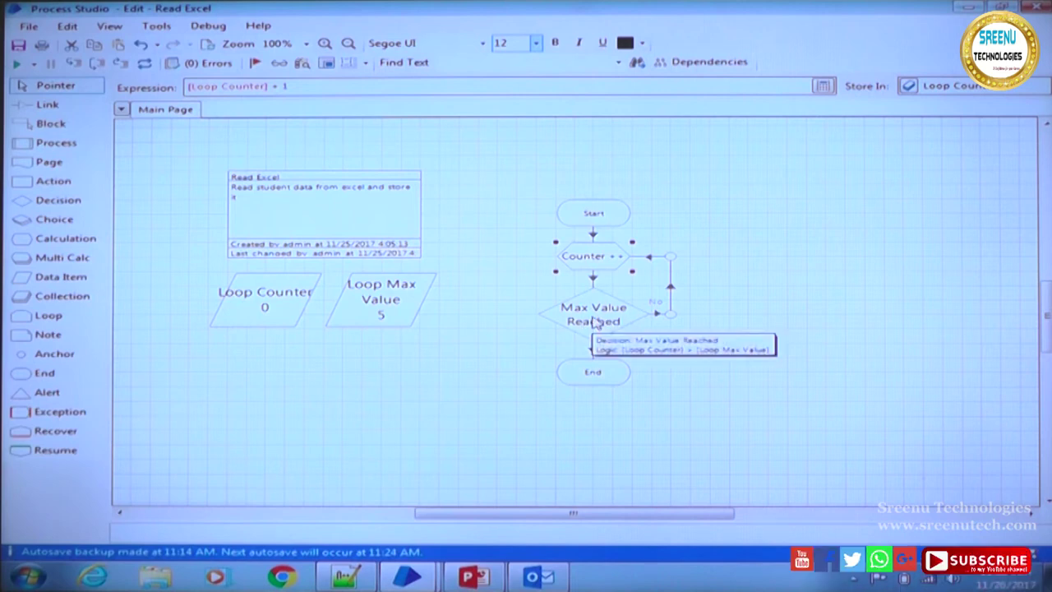
pyautogui.doubleClick(596, 322)
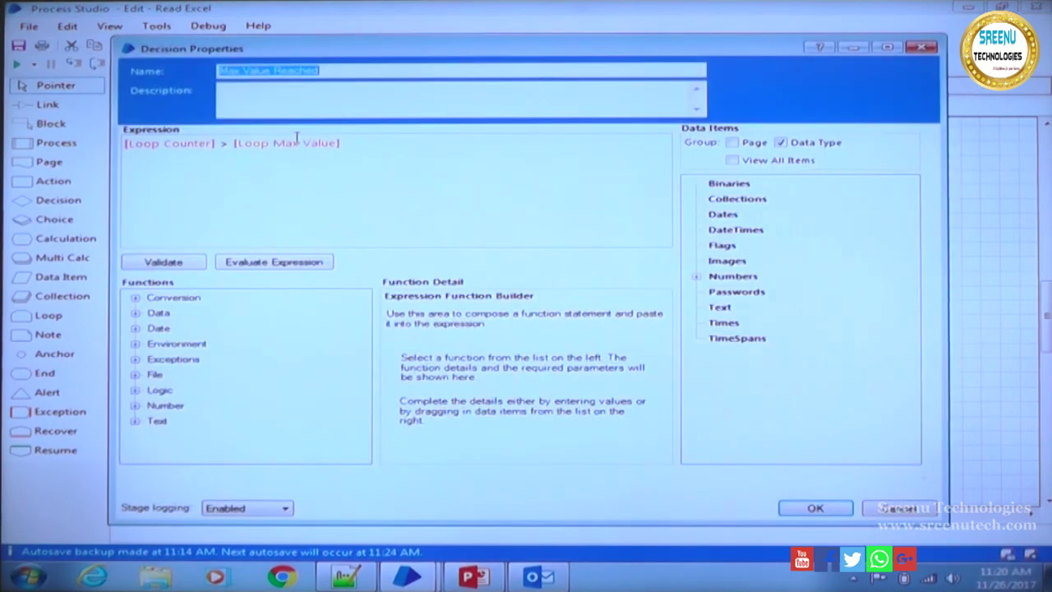
pyautogui.doubleClick(190, 143)
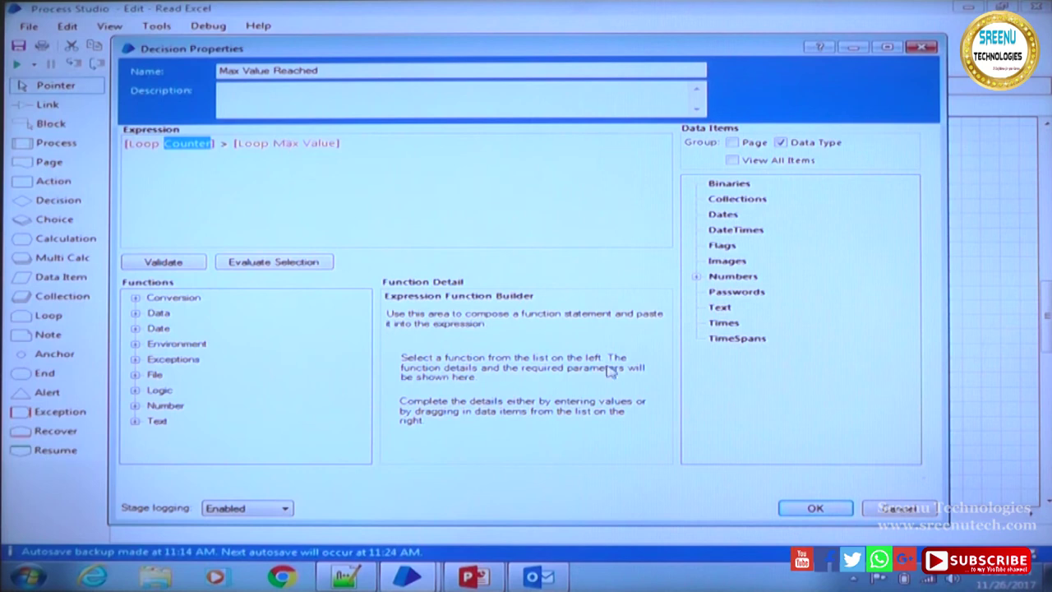
pyautogui.click(815, 508)
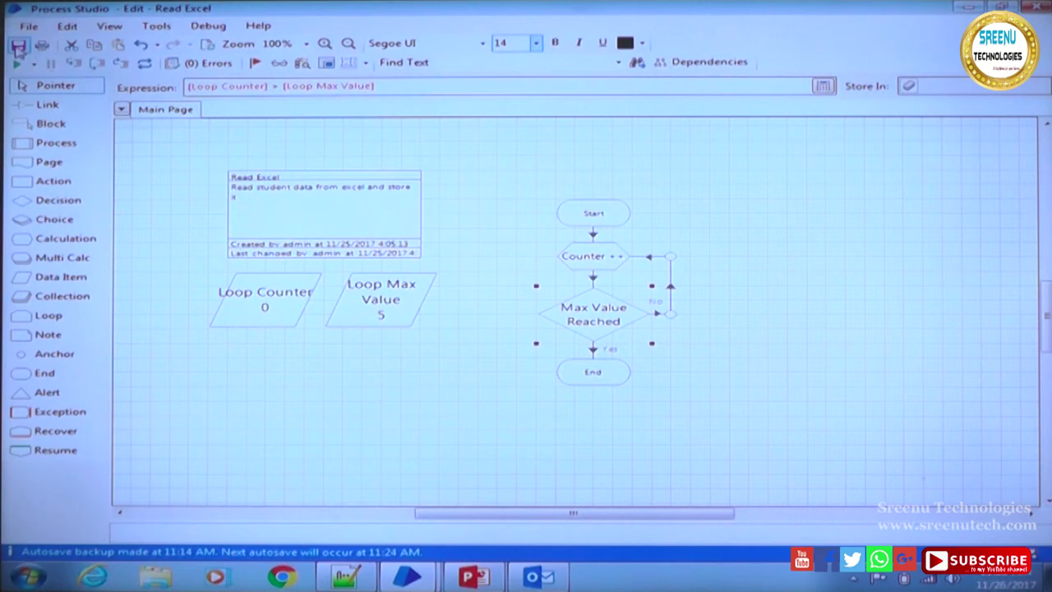
# Save the process twice, the second time with the change summary "circular path configured"
pyautogui.click(18, 46)
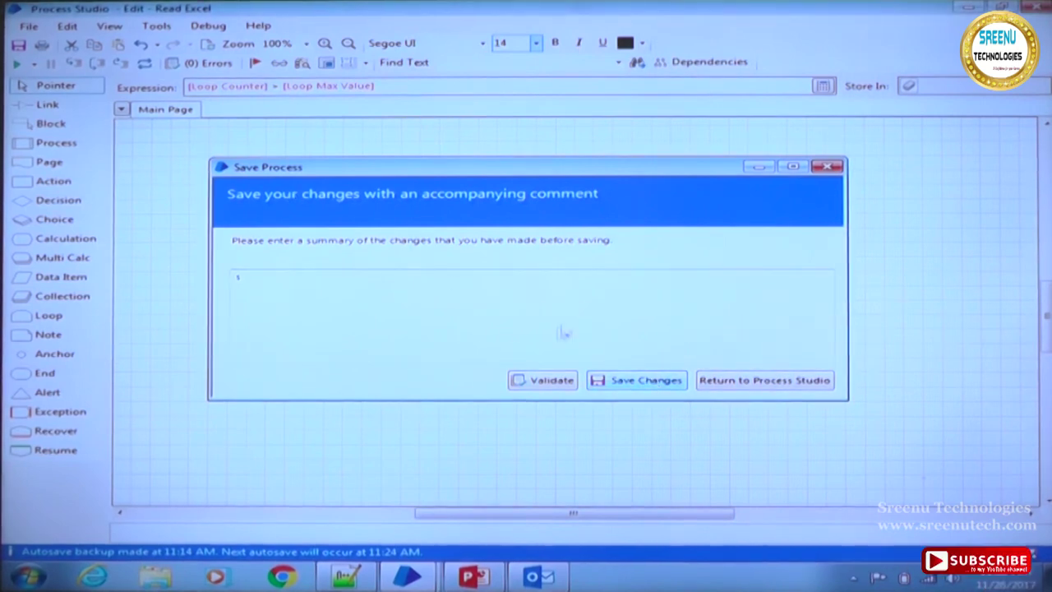
pyautogui.press('Return')
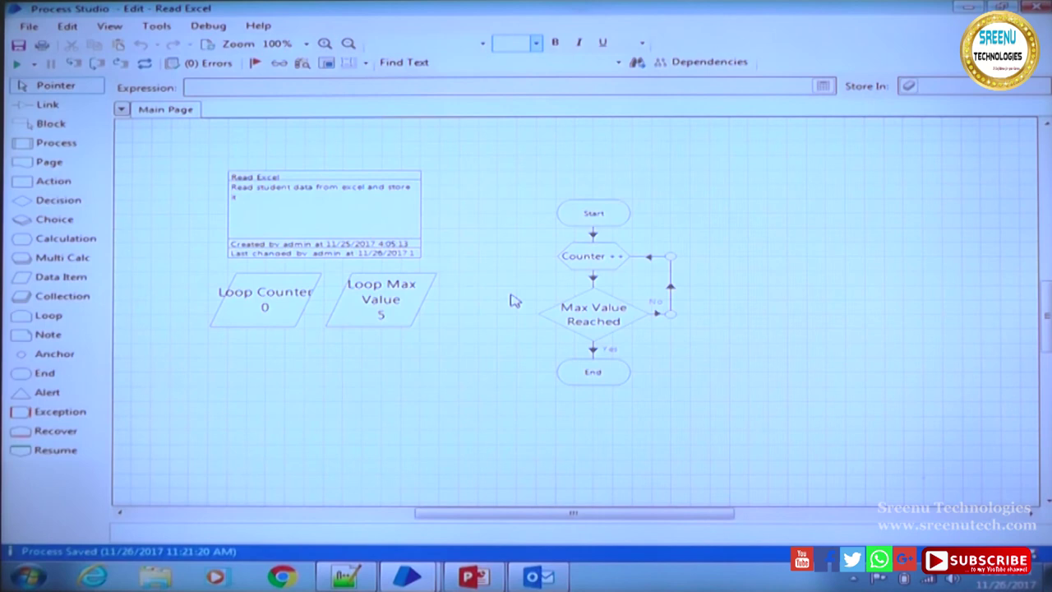
pyautogui.click(18, 47)
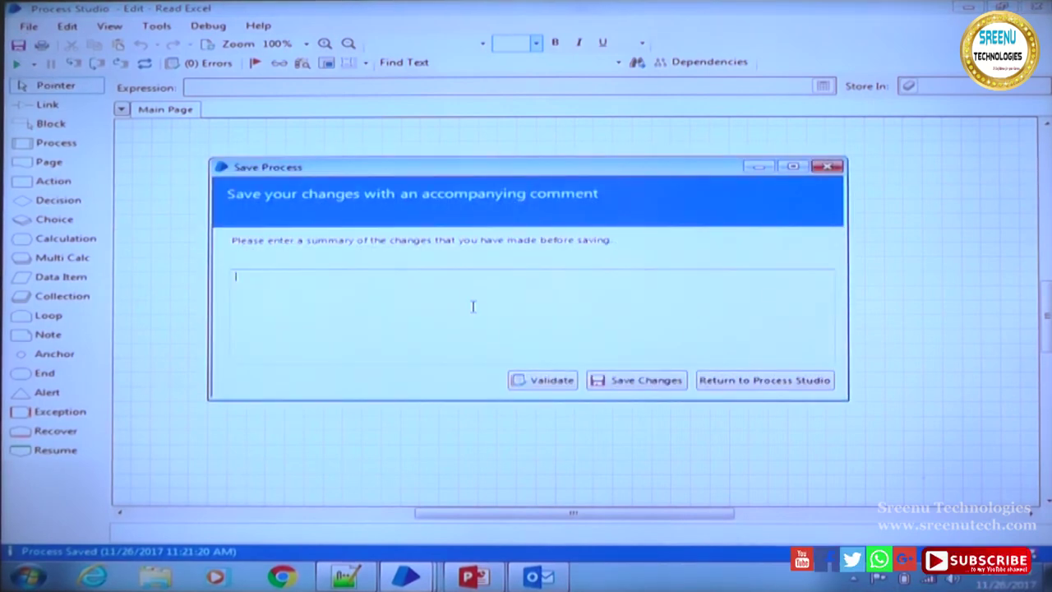
pyautogui.write('circular path configured')
pyautogui.click(650, 380)
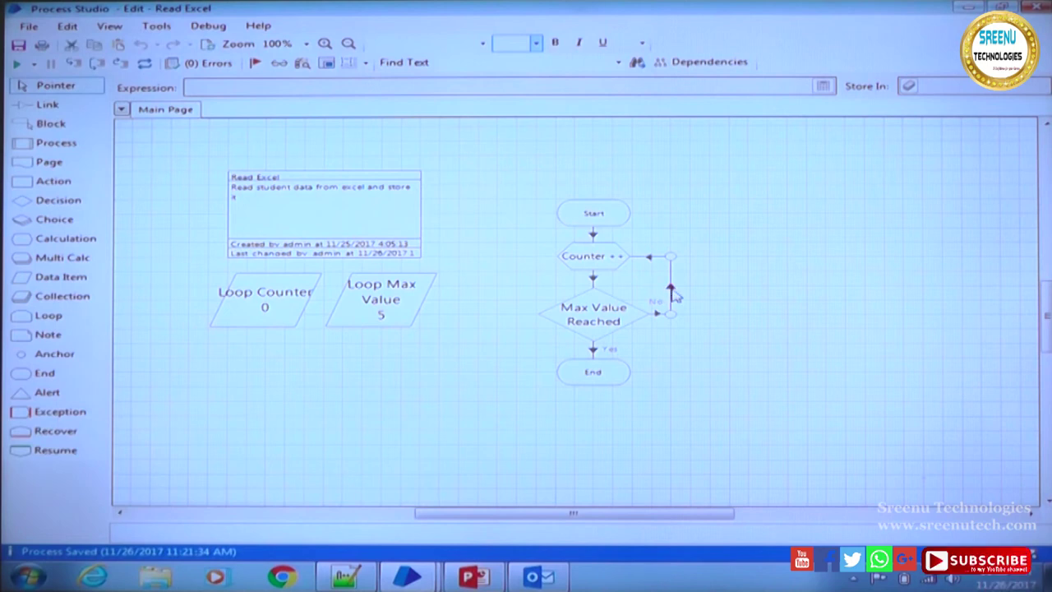
# Delete the link between the two anchors and check the validation errors of the process
pyautogui.press('Delete')
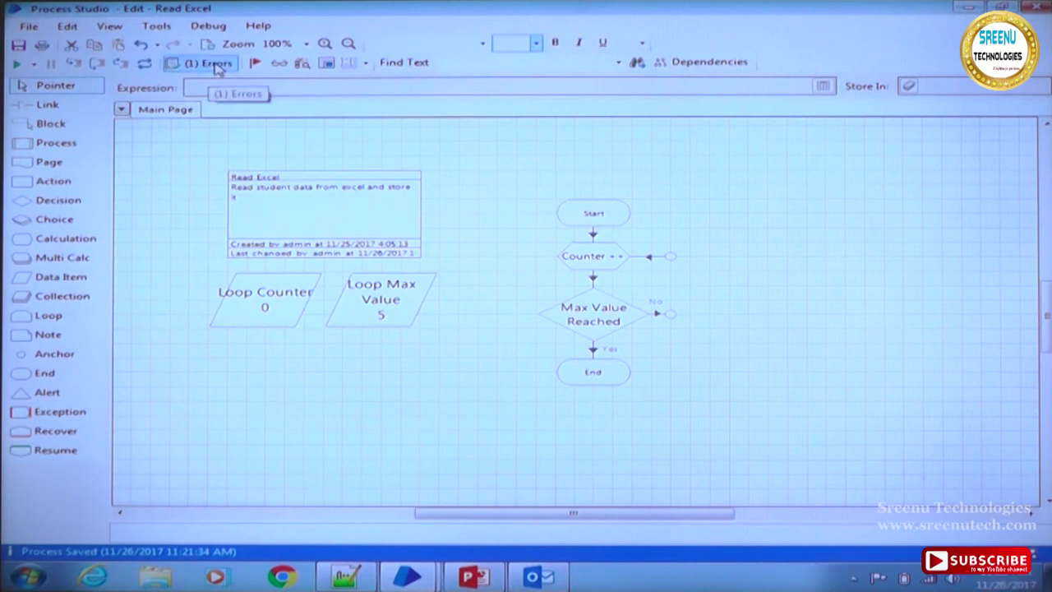
pyautogui.click(216, 65)
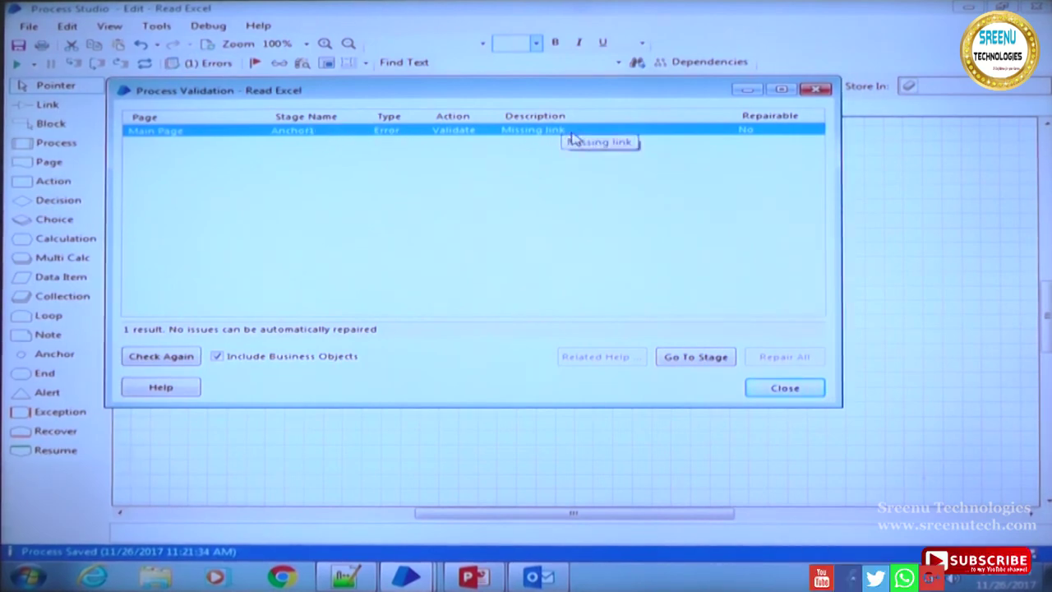
pyautogui.click(816, 91)
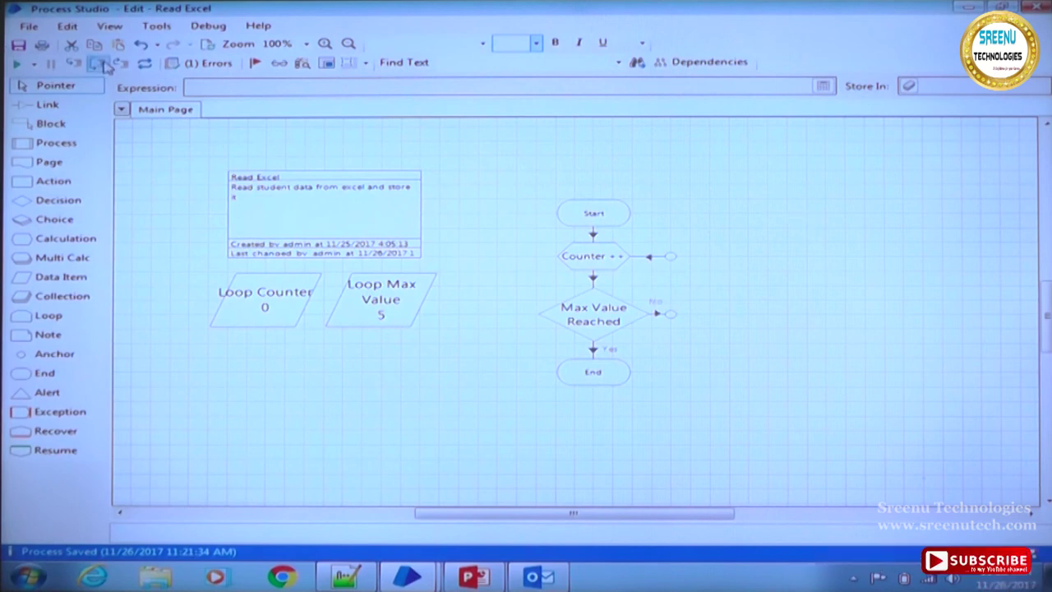
# Link the lower anchor to the upper anchor again and save the process with the comment "save"
pyautogui.click(49, 106)
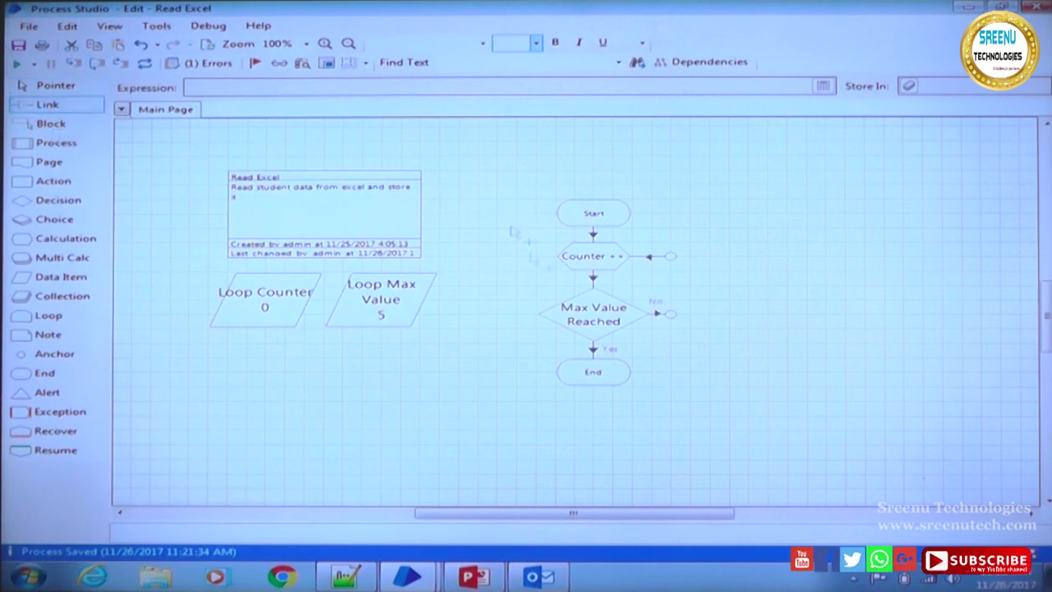
pyautogui.moveTo(673, 311); pyautogui.dragTo(673, 261)
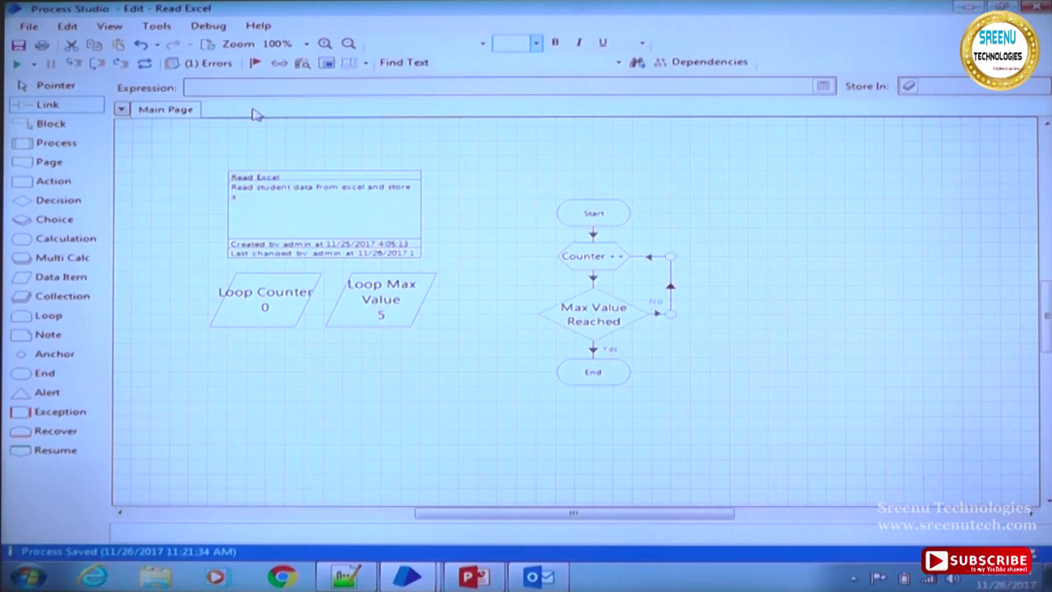
pyautogui.click(18, 44)
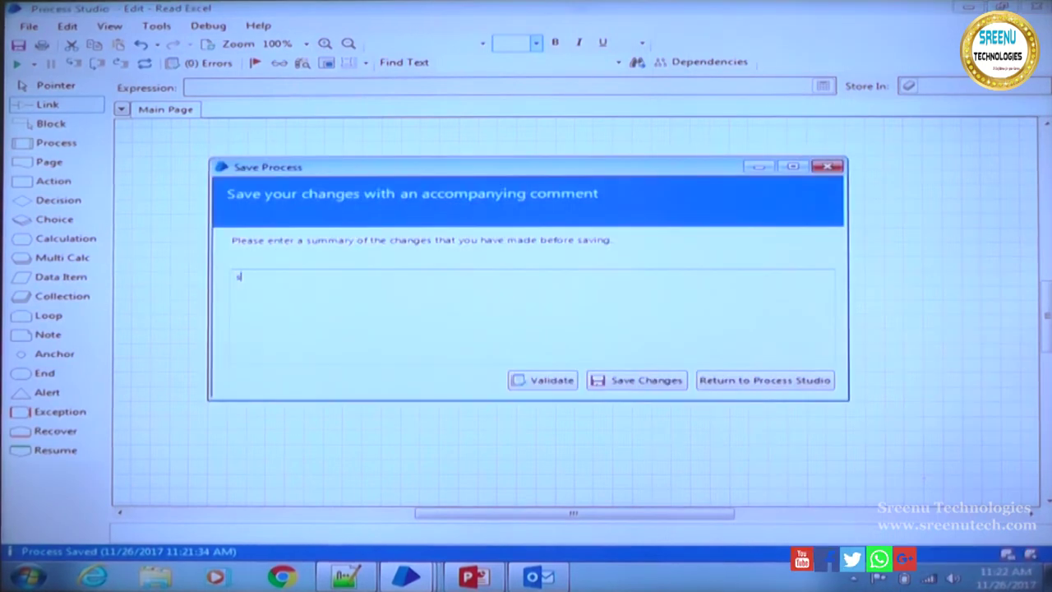
pyautogui.write('save')
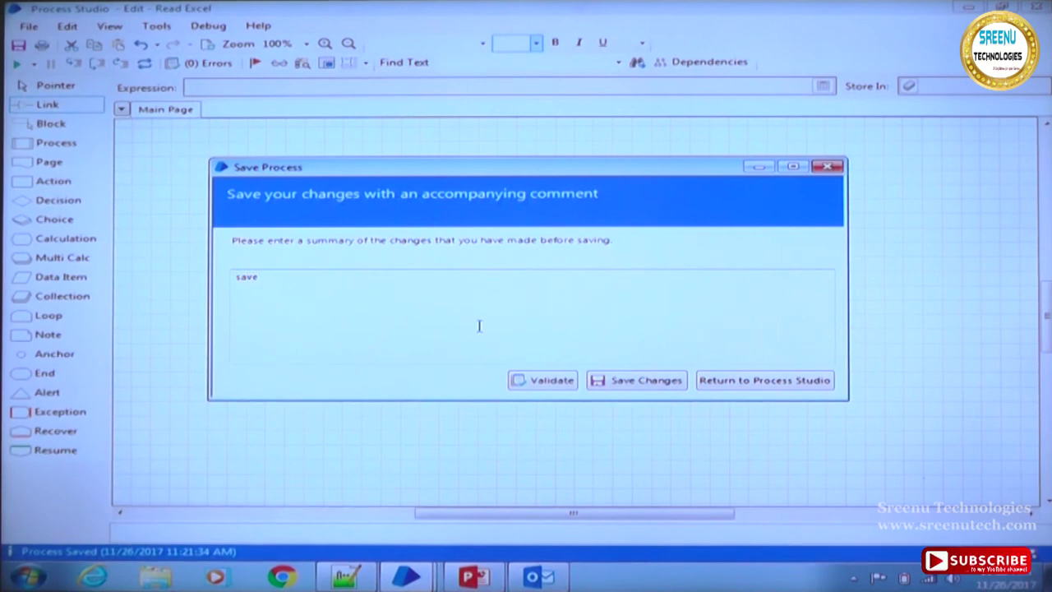
pyautogui.click(674, 385)
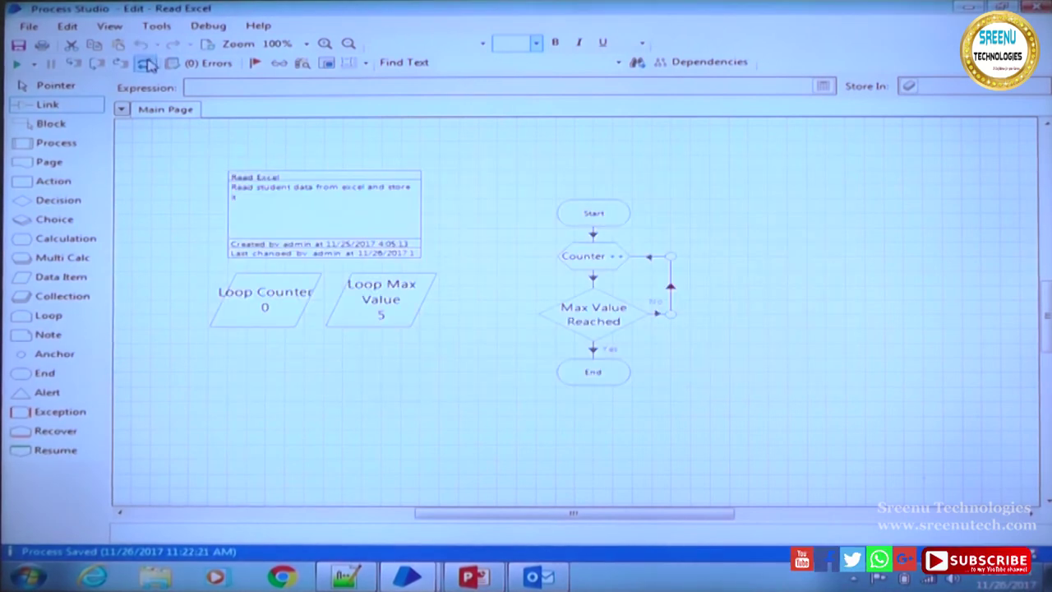
# Try the Normal debug speed and set the debug speed back to Slow
pyautogui.click(34, 63)
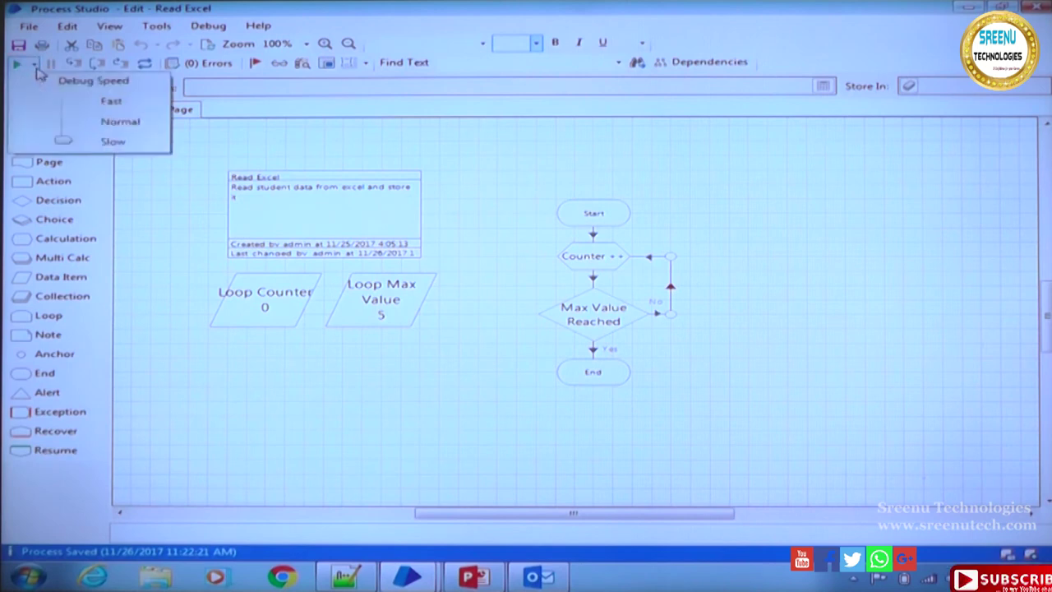
pyautogui.moveTo(64, 138); pyautogui.dragTo(63, 121)
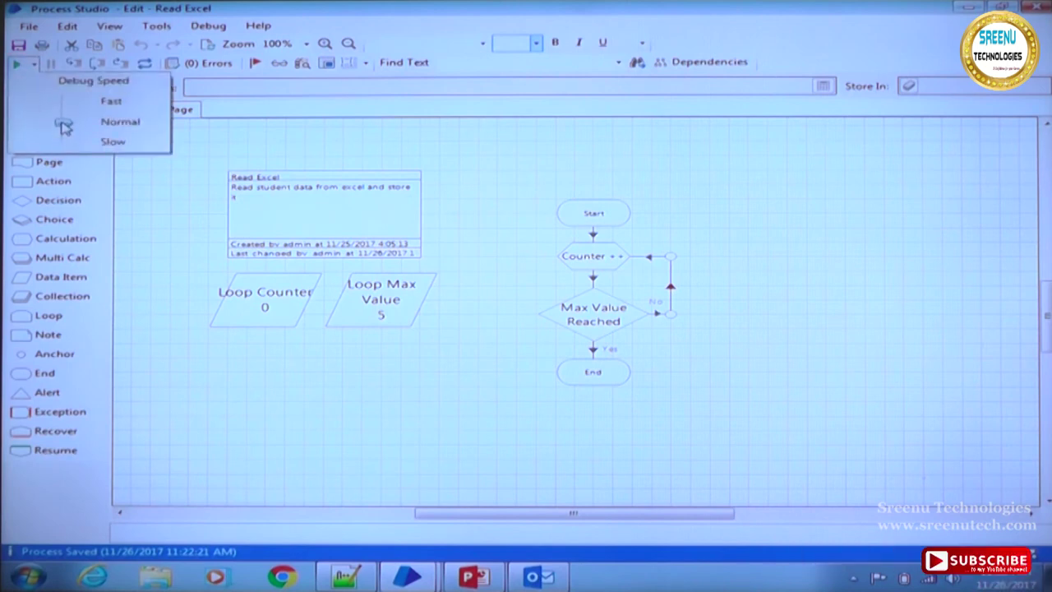
pyautogui.click(227, 145)
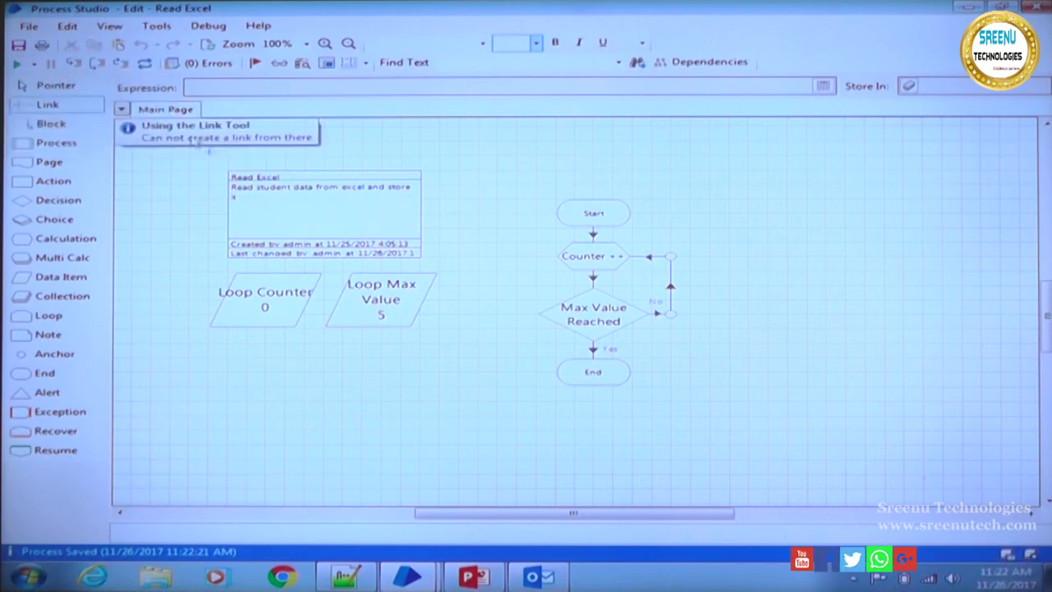
pyautogui.click(34, 63)
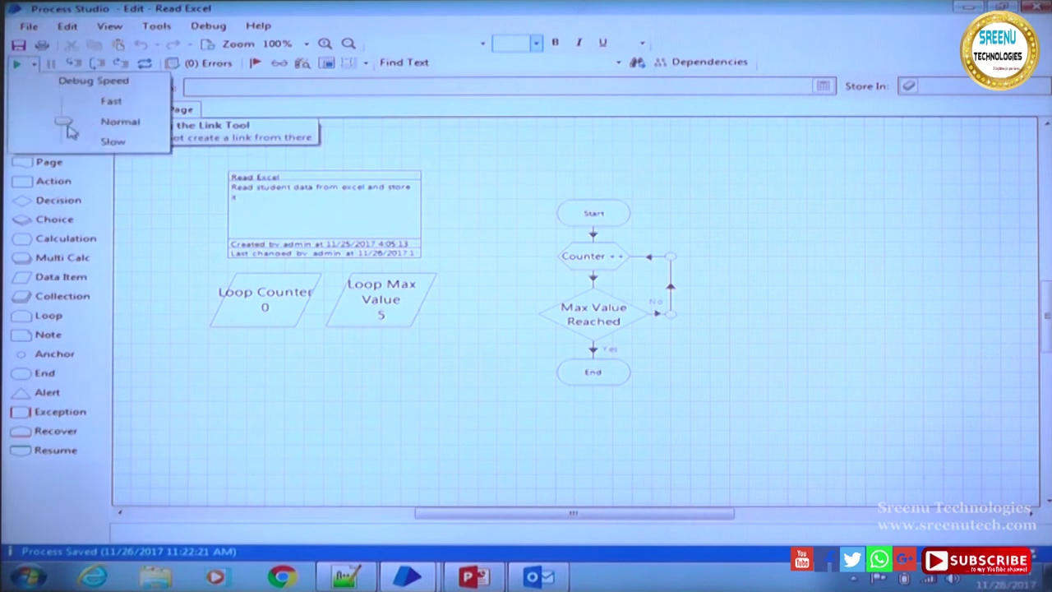
pyautogui.moveTo(66, 125); pyautogui.dragTo(64, 136)
pyautogui.click(239, 146)
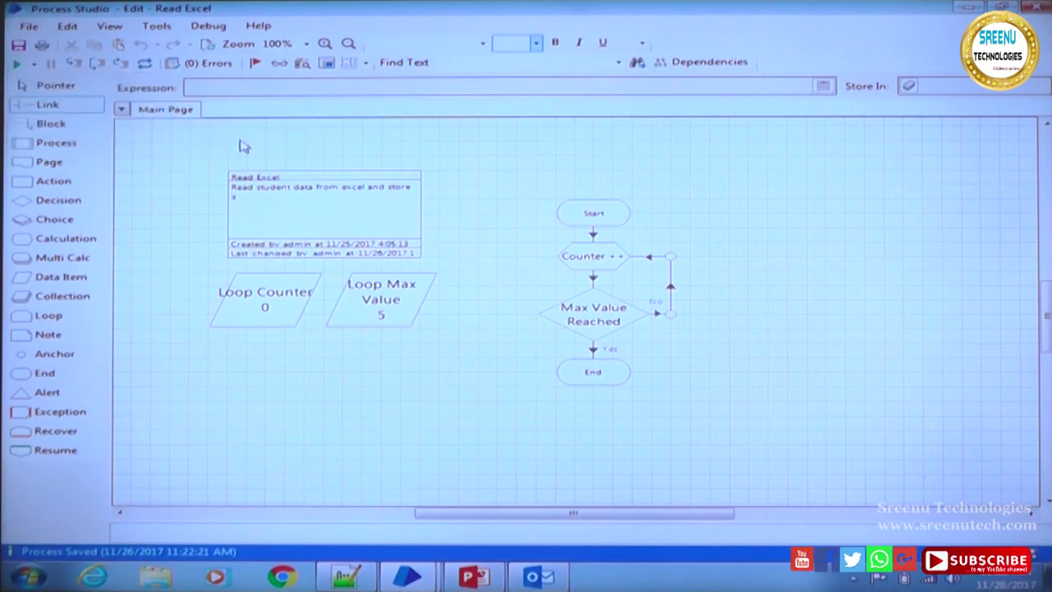
# Run the process and pause it at the Counter ++ stage while Loop Counter is 3
pyautogui.click(17, 64)
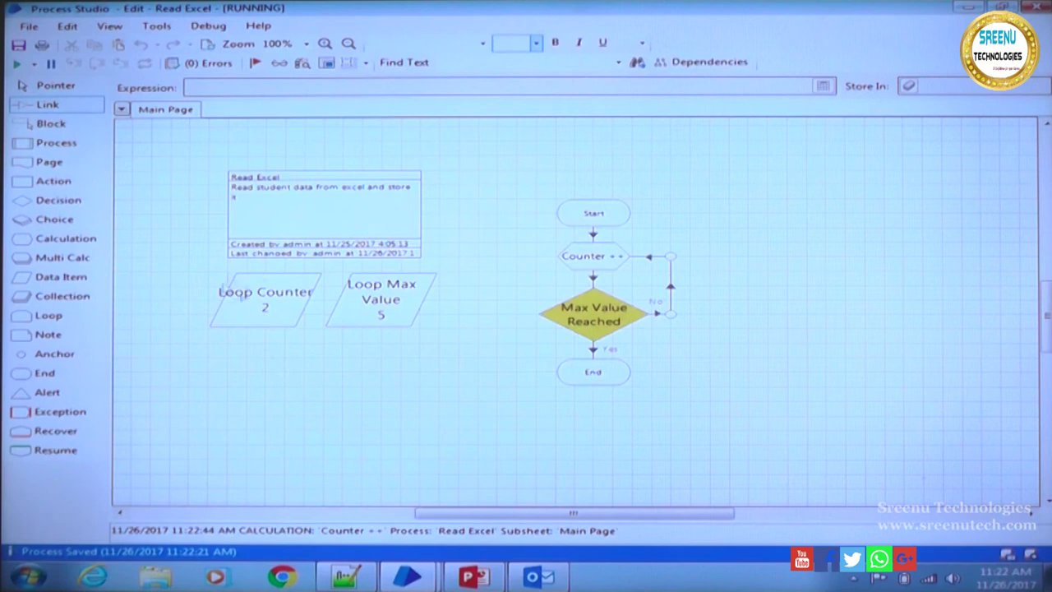
pyautogui.moveTo(287, 316)
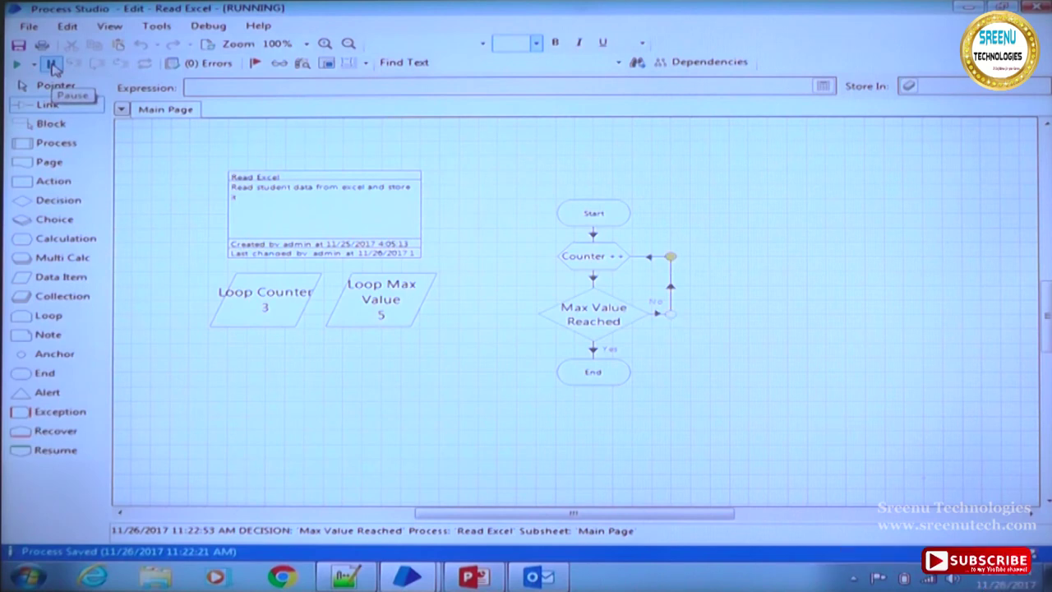
pyautogui.click(52, 65)
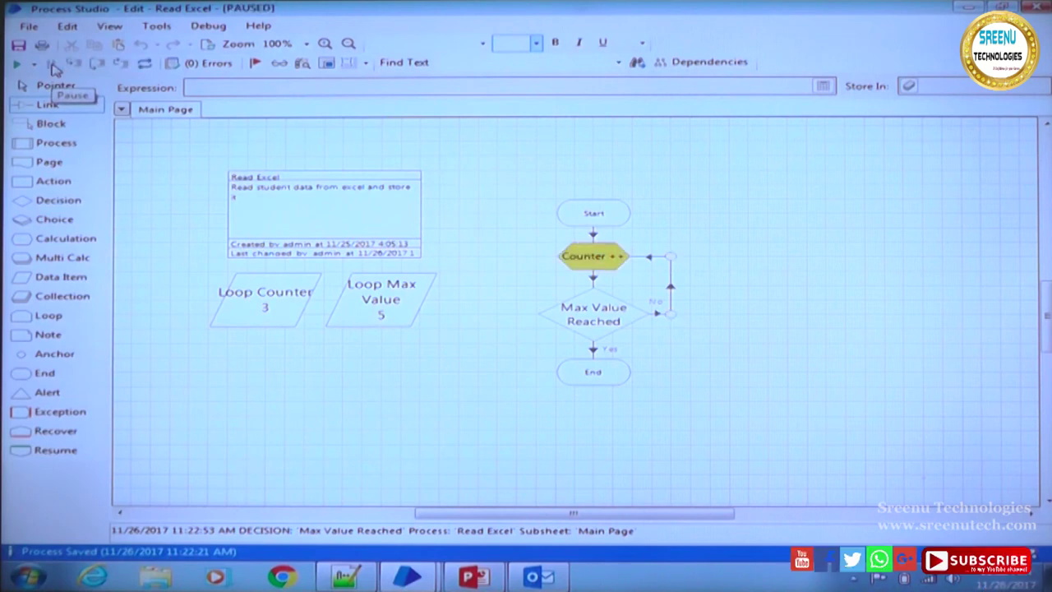
pyautogui.moveTo(618, 274)
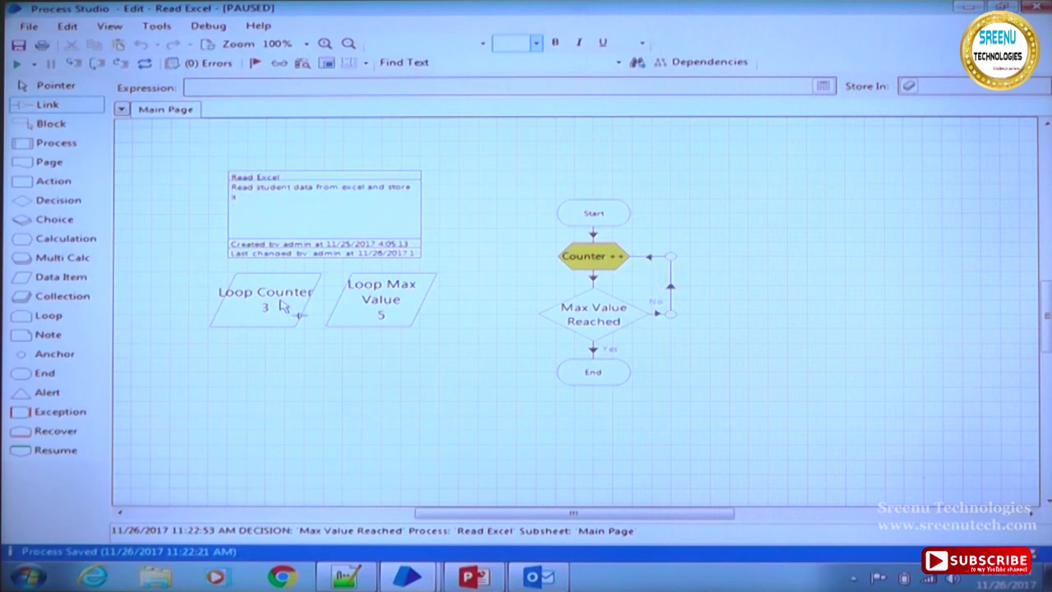
# Inspect the current value of the Loop Counter data item while the process is paused
pyautogui.click(49, 85)
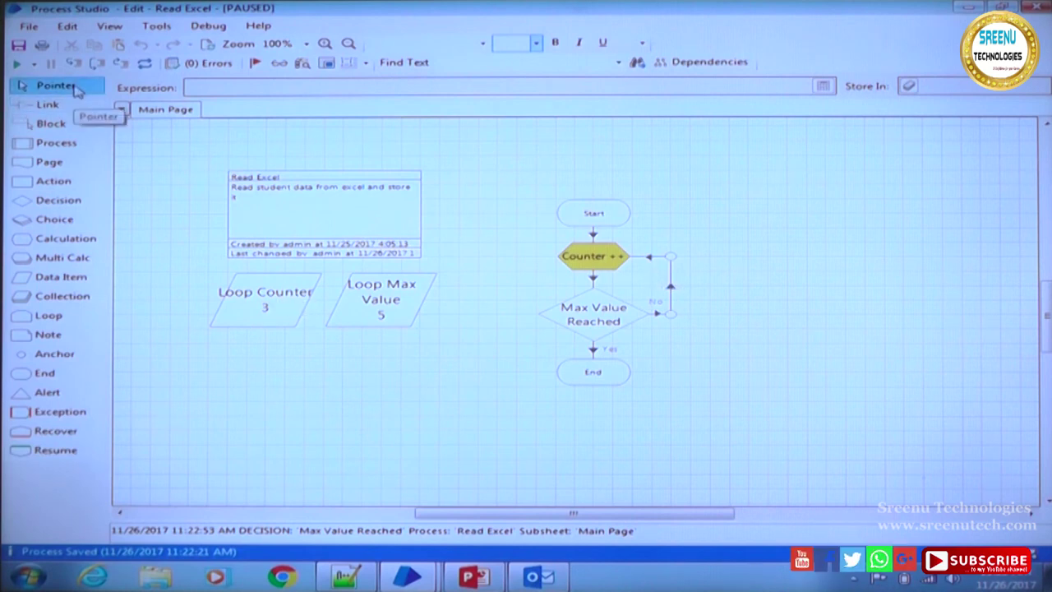
pyautogui.click(279, 310)
pyautogui.doubleClick(280, 311)
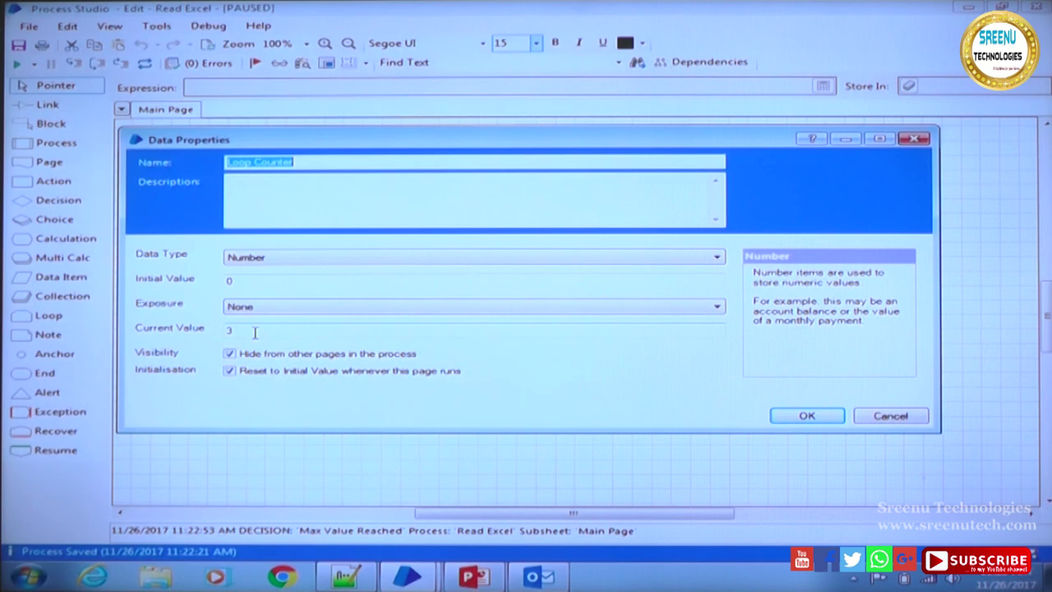
pyautogui.click(808, 416)
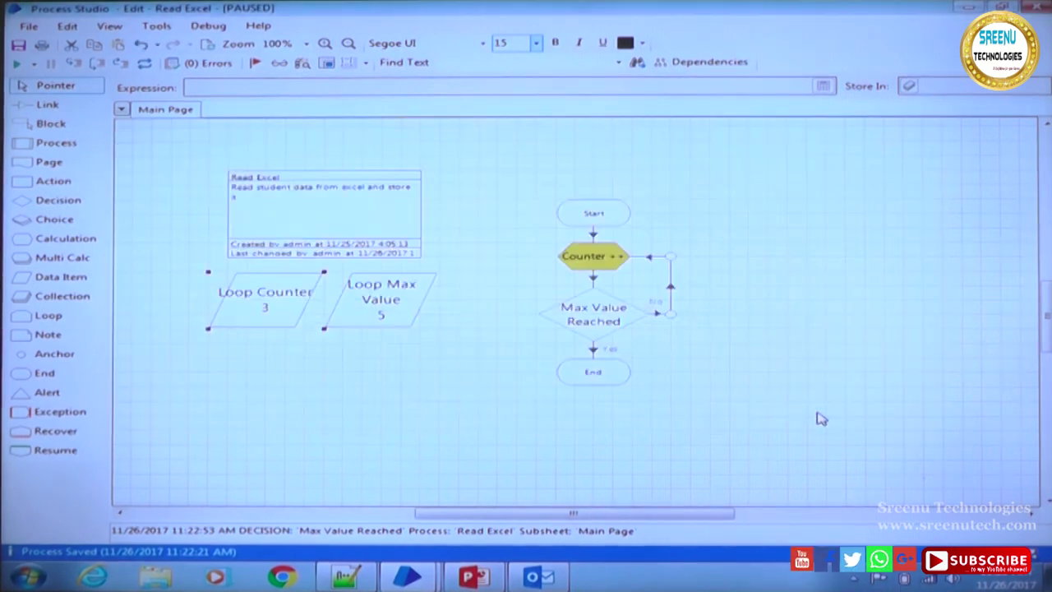
pyautogui.doubleClick(269, 302)
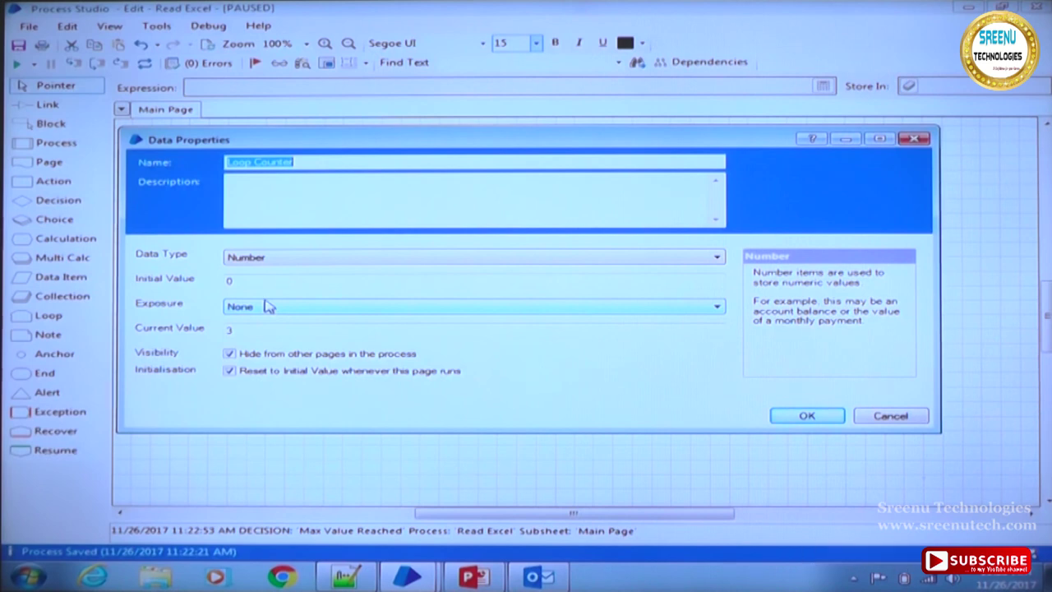
pyautogui.click(920, 140)
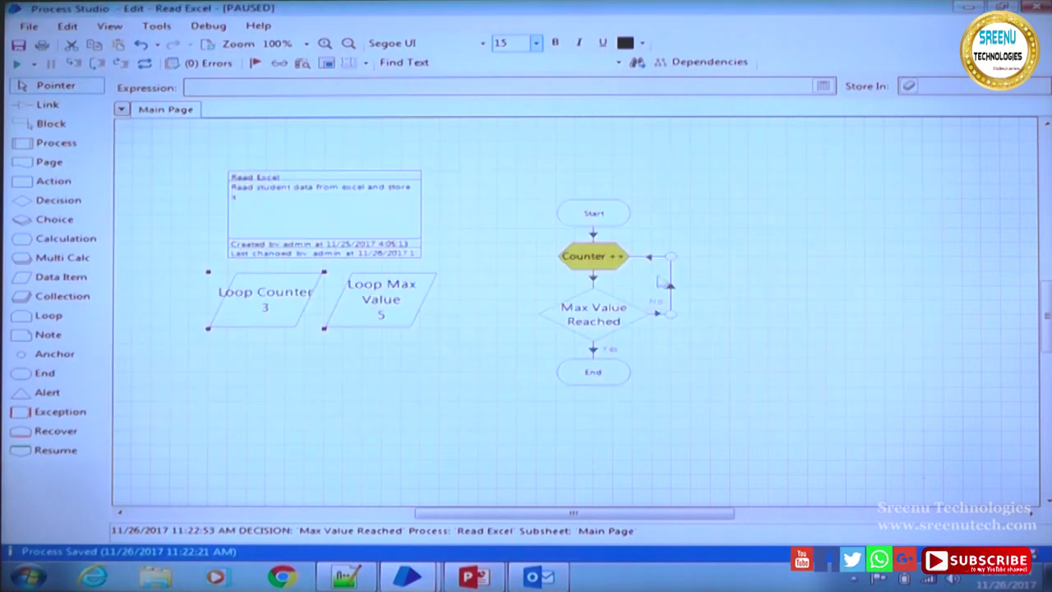
# Check the expression of the Max Value Reached decision and the data properties of Loop Max Value
pyautogui.doubleClick(594, 319)
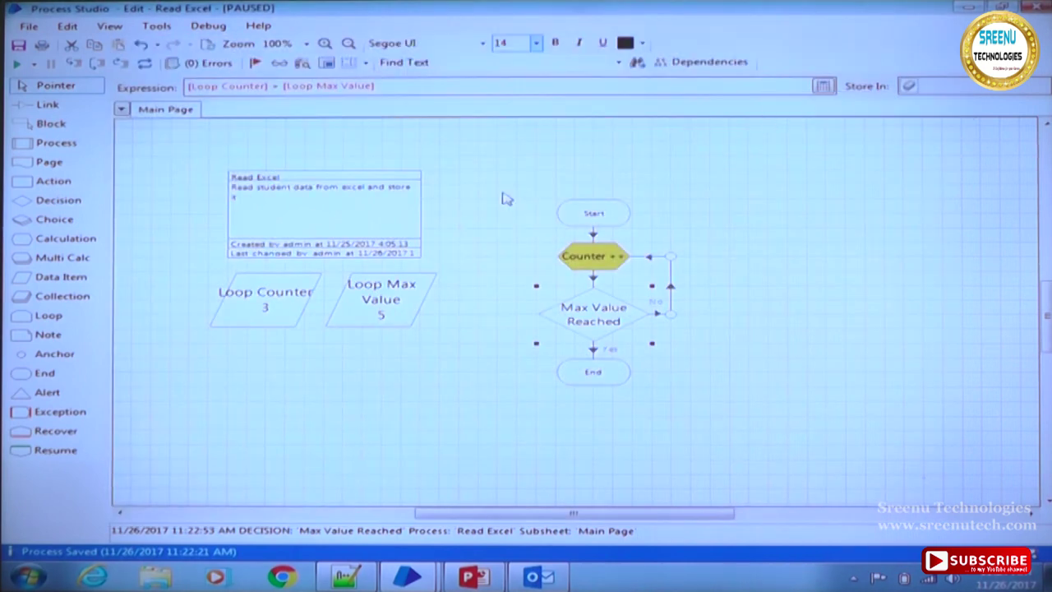
pyautogui.doubleClick(376, 306)
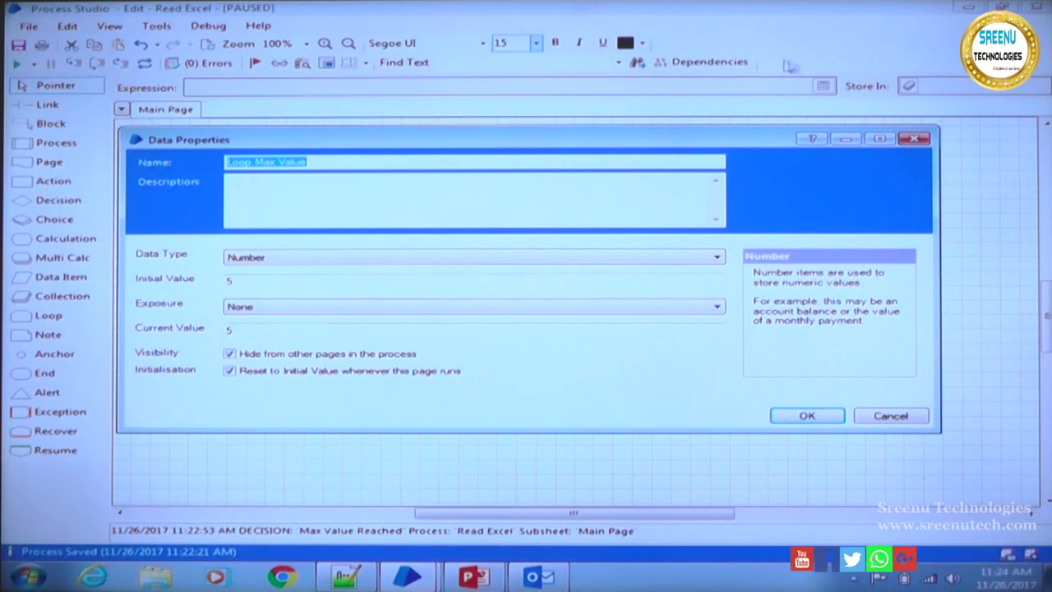
pyautogui.click(915, 139)
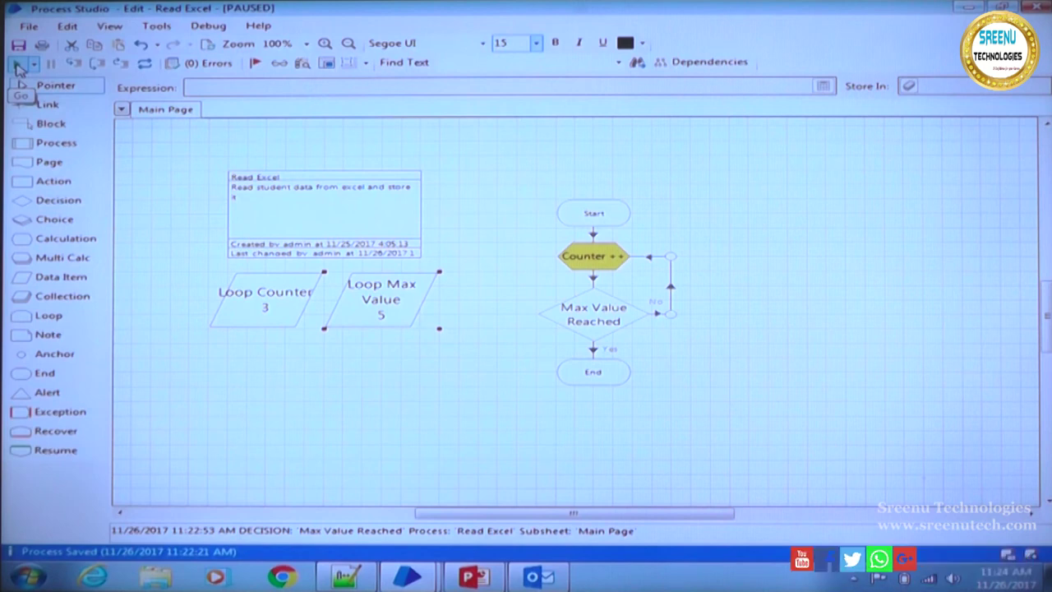
# Resume the paused process until it reaches the End stage and reset it
pyautogui.click(18, 66)
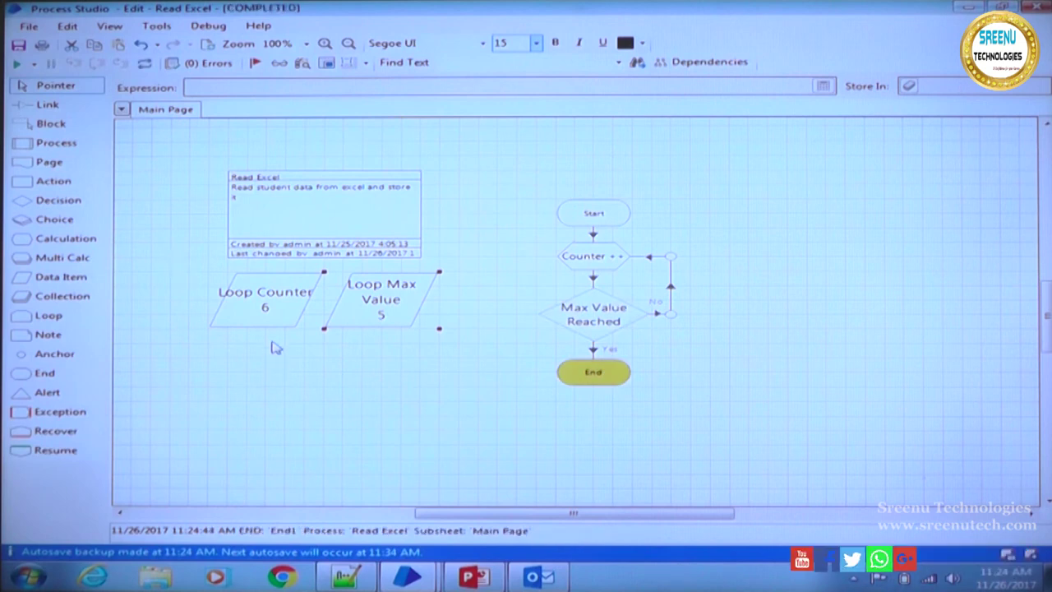
pyautogui.moveTo(263, 319)
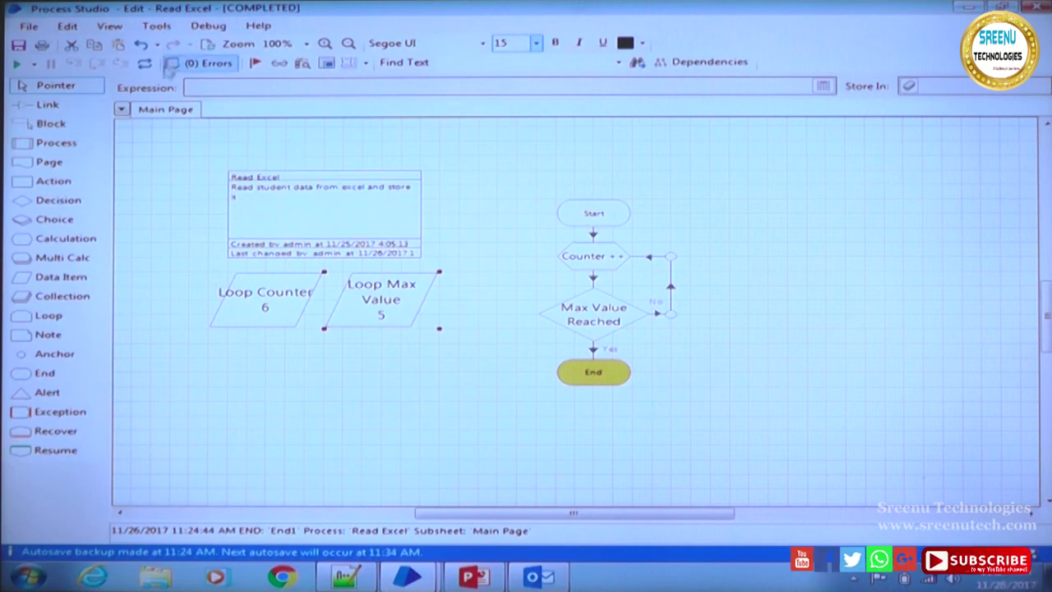
pyautogui.click(150, 73)
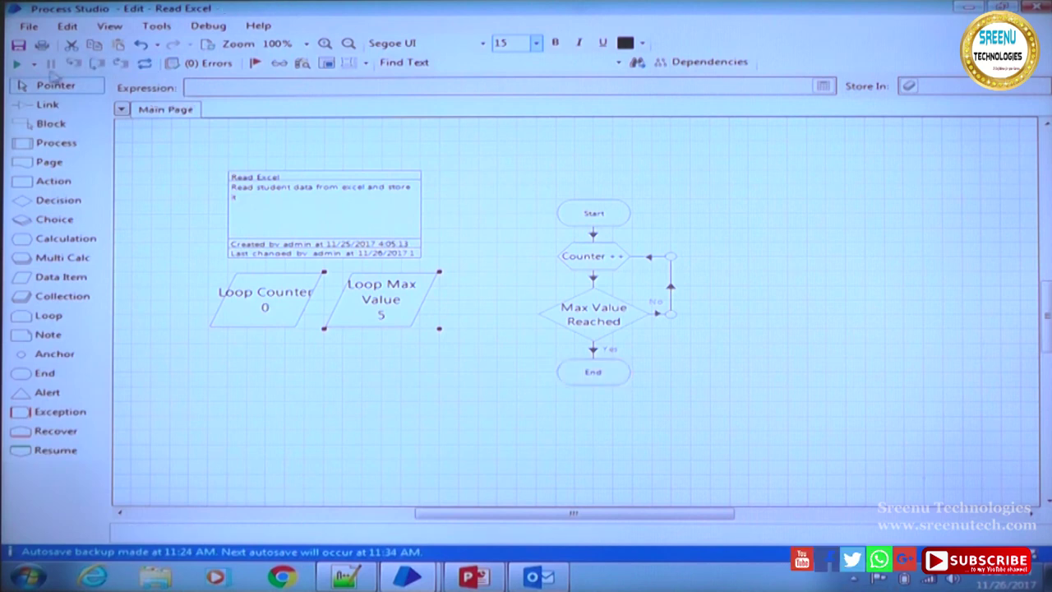
# Set the debug speed of the process to Fast
pyautogui.click(34, 66)
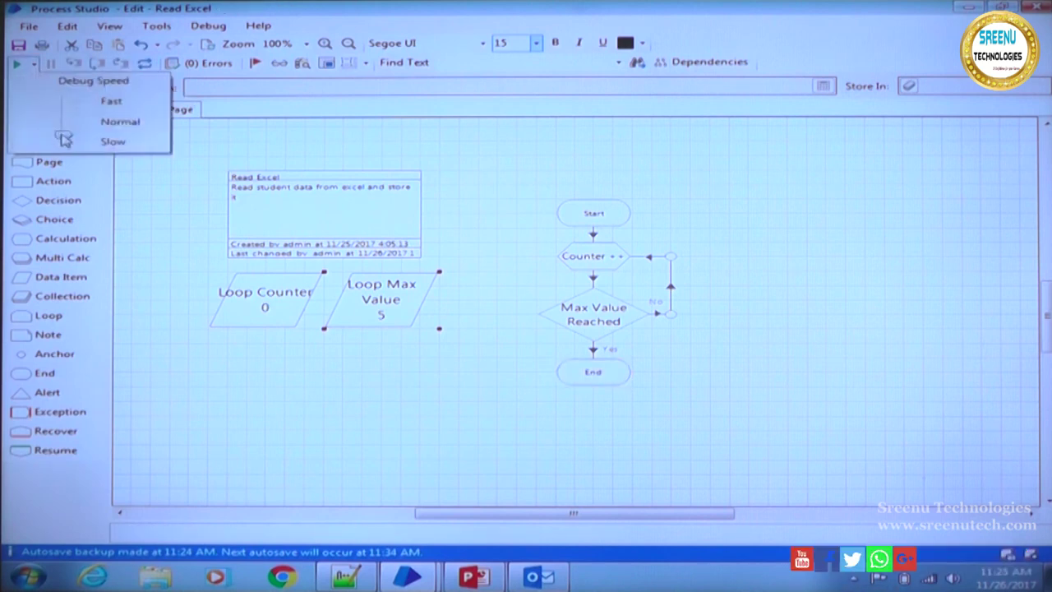
pyautogui.moveTo(64, 138); pyautogui.dragTo(65, 109)
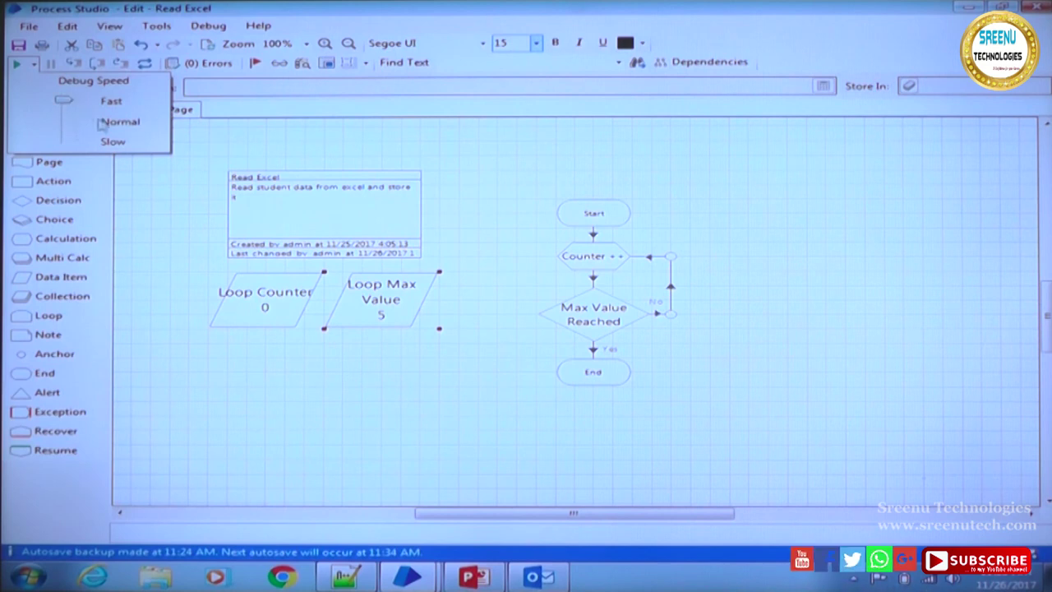
# Set the initial value of the Loop Max Value data item to 20
pyautogui.click(395, 315)
pyautogui.doubleClick(391, 317)
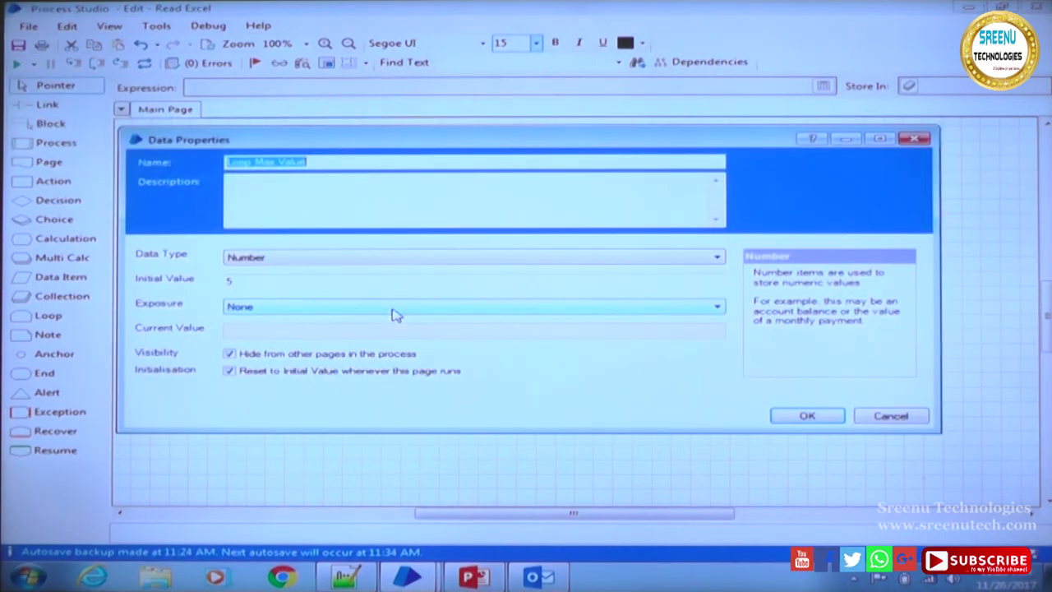
pyautogui.click(260, 281)
pyautogui.press('BackSpace')
pyautogui.write('20')
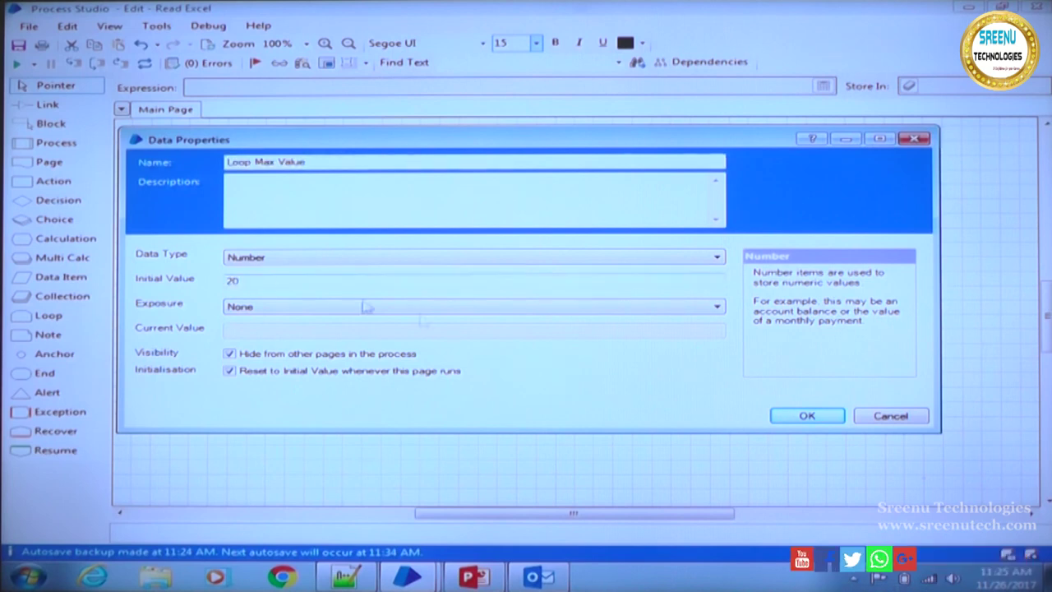
pyautogui.click(803, 416)
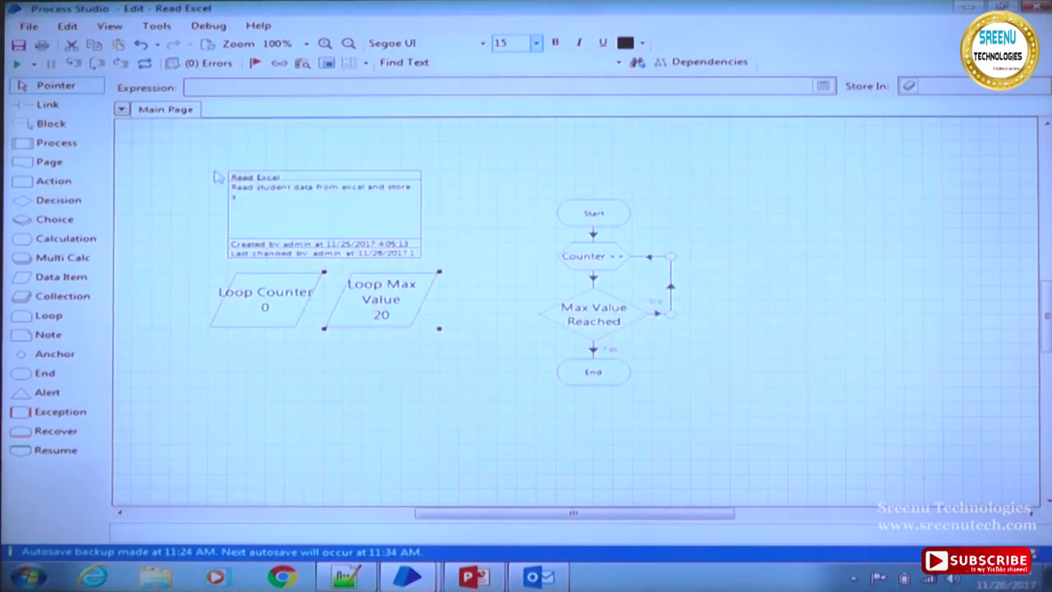
# Check the debug speed setting and save the process with the comment "s"
pyautogui.click(34, 64)
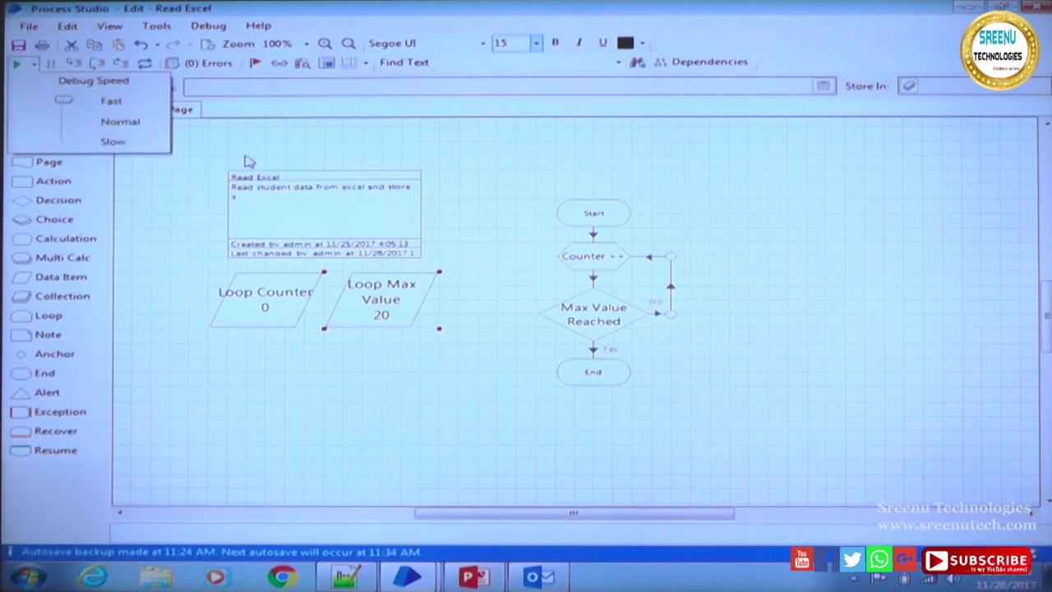
pyautogui.click(200, 152)
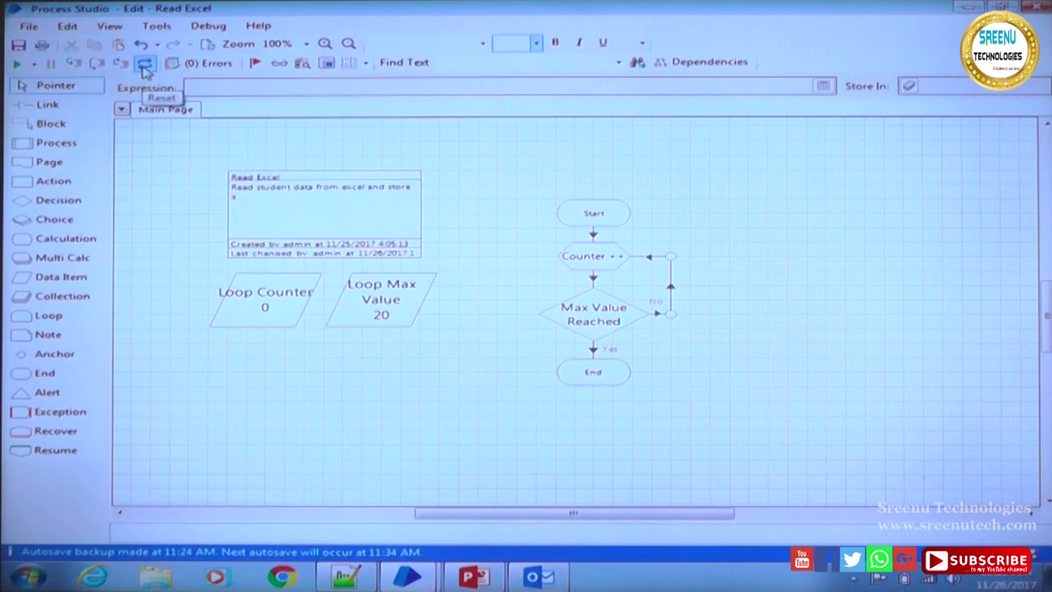
pyautogui.click(19, 47)
pyautogui.write('s')
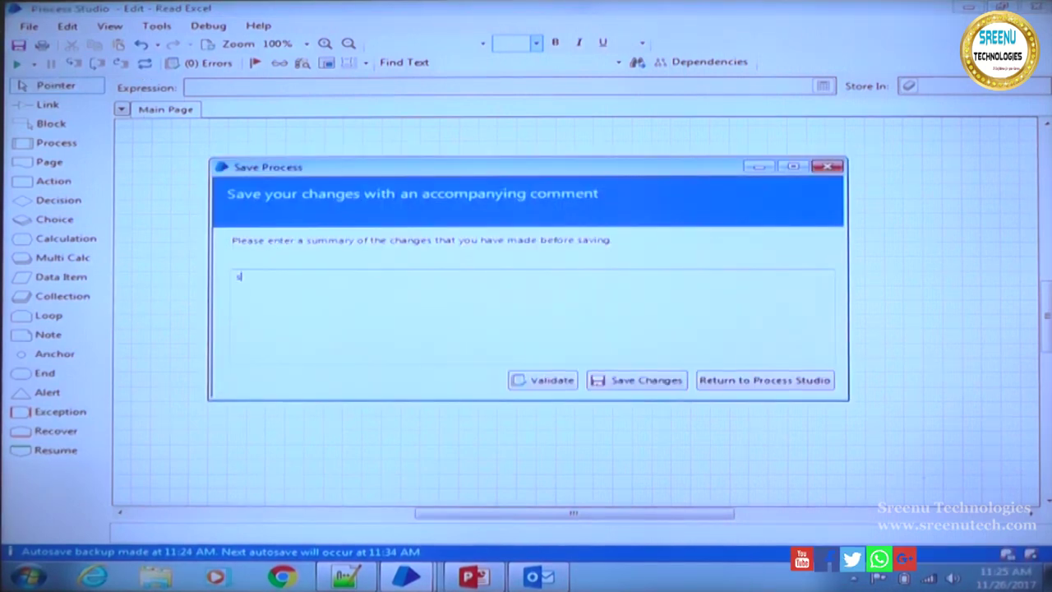
pyautogui.click(615, 380)
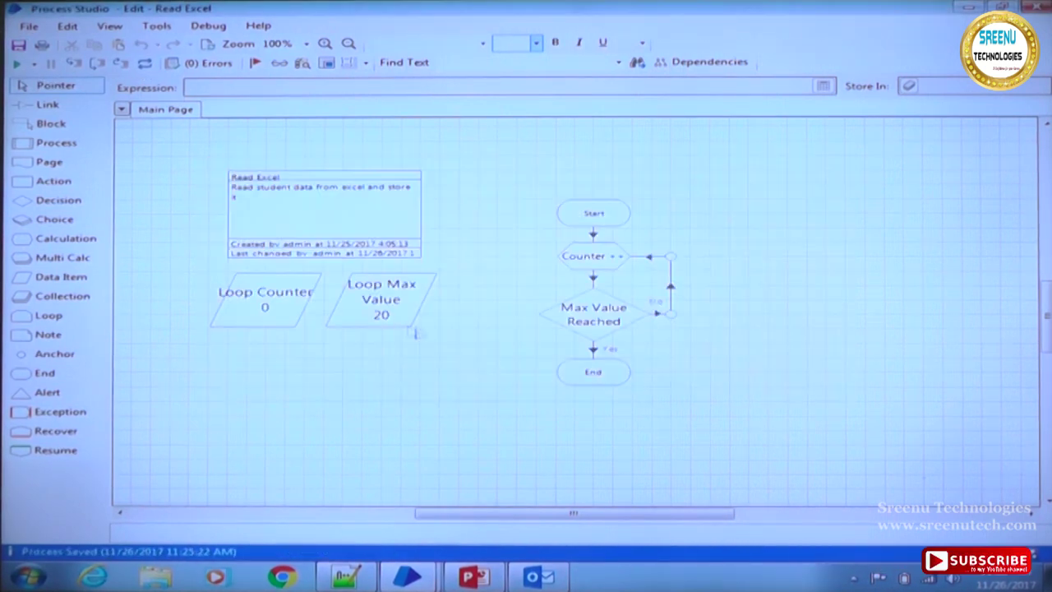
# Review the data properties of Loop Max Value and Loop Counter before the next run
pyautogui.click(374, 306)
pyautogui.doubleClick(374, 306)
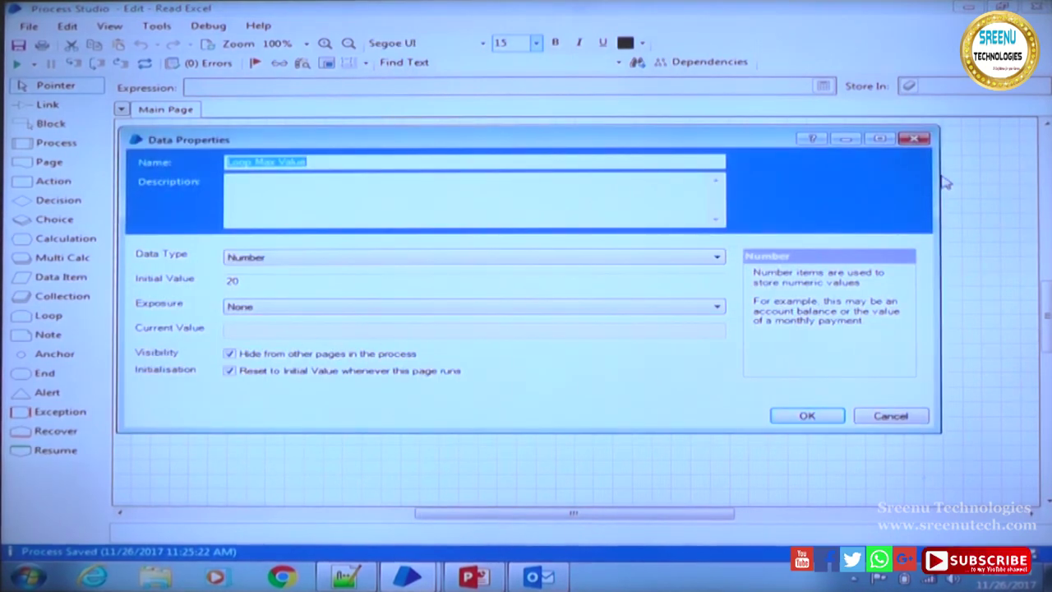
pyautogui.click(914, 138)
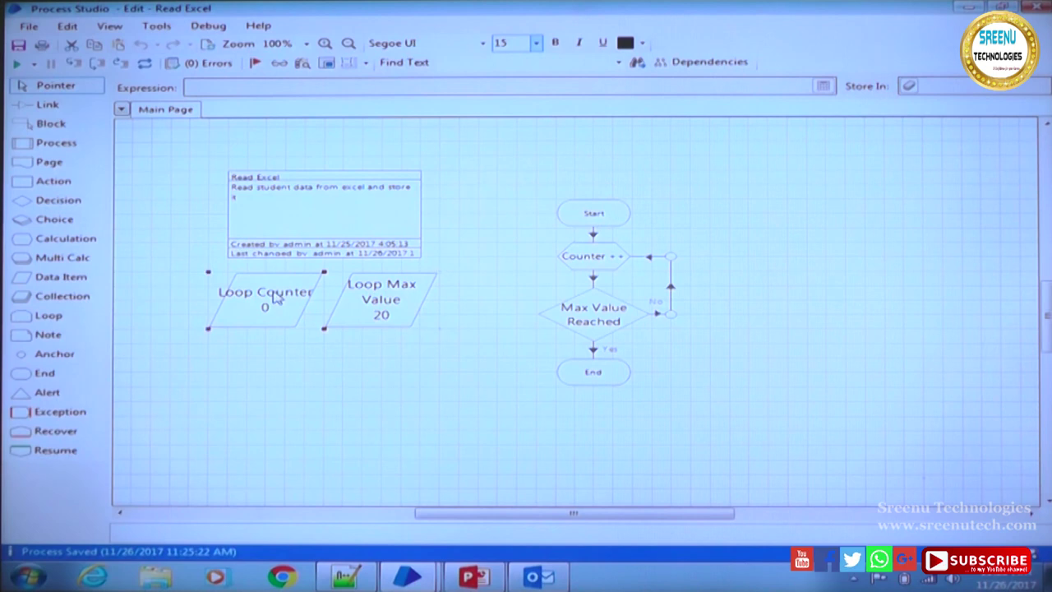
pyautogui.doubleClick(279, 293)
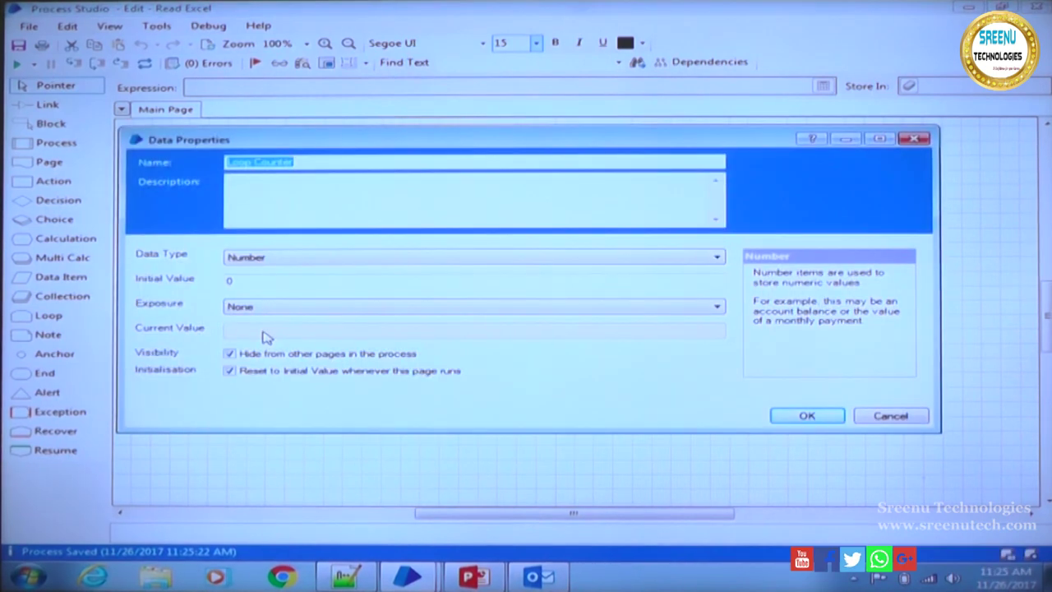